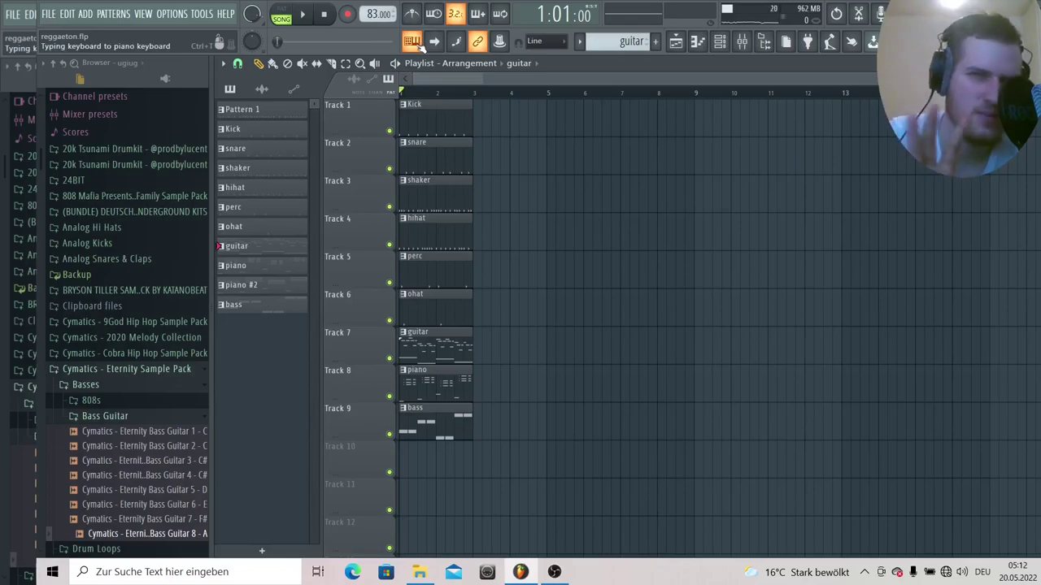
Step: Select the Kick clip, play the arrangement briefly and examine the Kick pattern in the channel rack
left_click(413, 123)
key("space")
key("space")
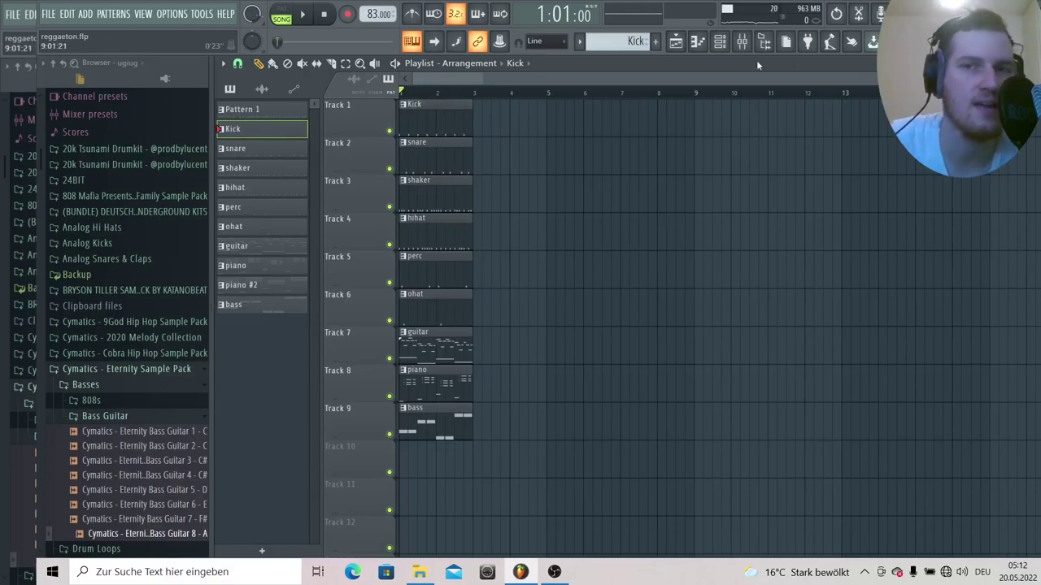
left_click(720, 43)
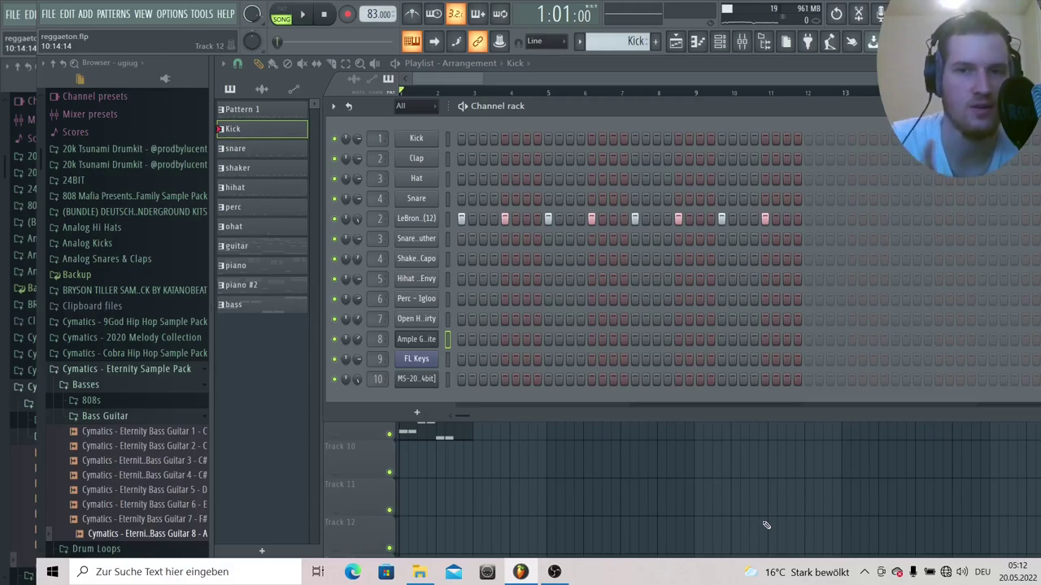
left_click(719, 42)
Step: Examine the snare pattern's step placement in the channel rack
left_click(446, 158)
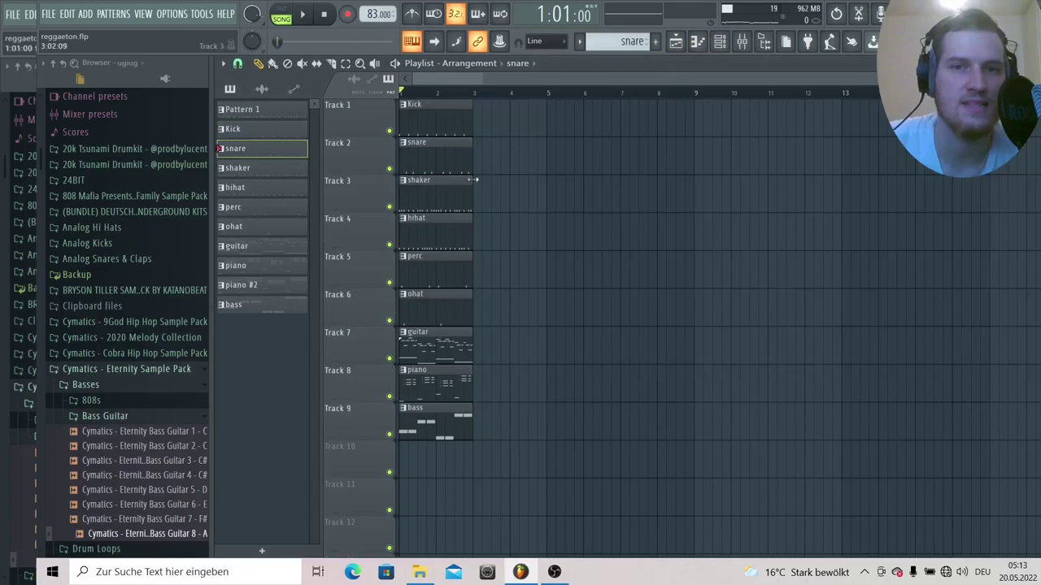
left_click(719, 42)
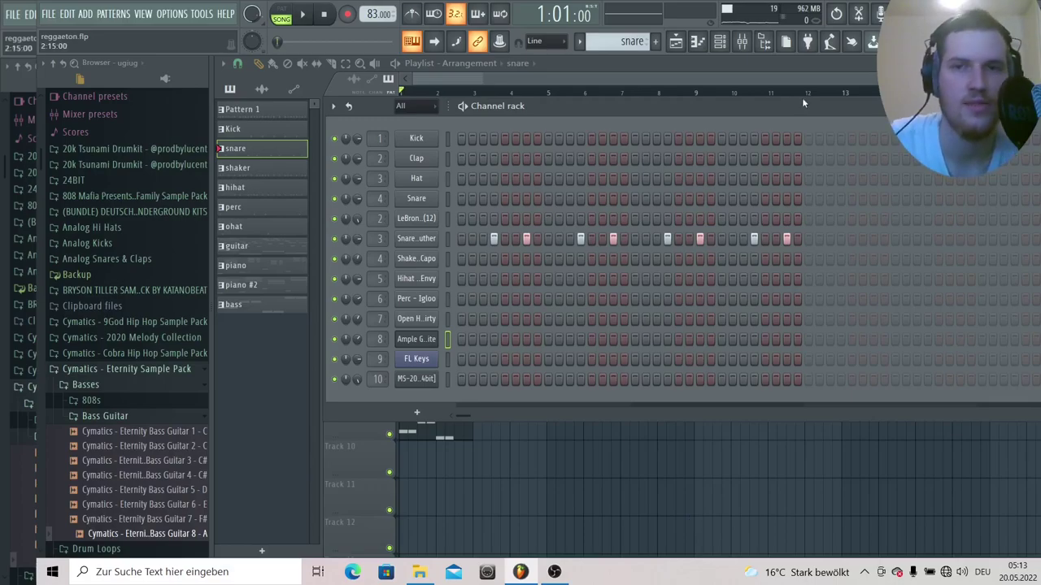
left_click(675, 42)
Step: Examine the shaker pattern's steps in the channel rack and its note velocities in the piano roll
left_click(425, 199)
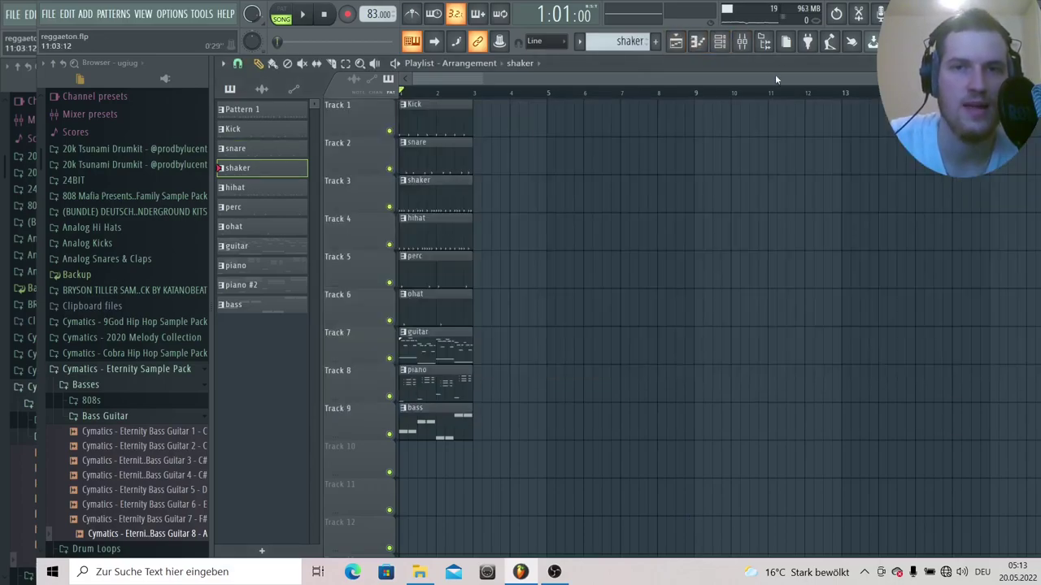
left_click(720, 42)
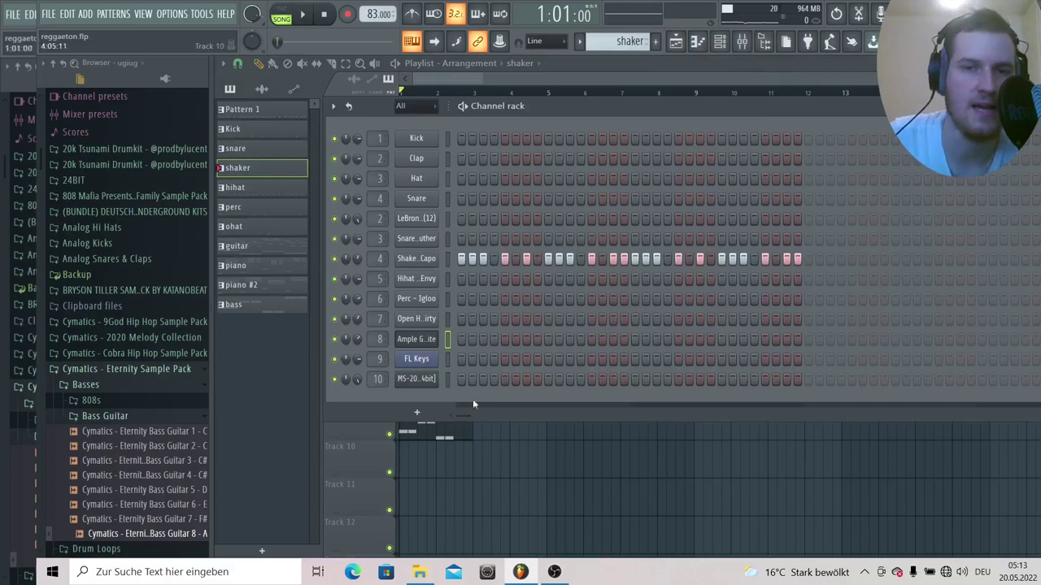
right_click(429, 259)
left_click(468, 260)
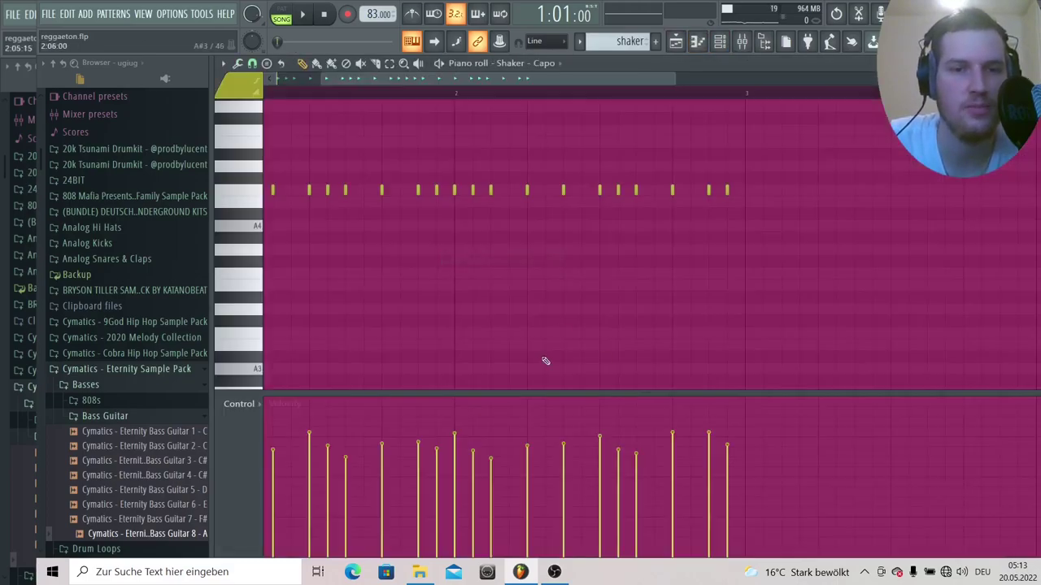
left_click_drag(457, 79, 406, 80)
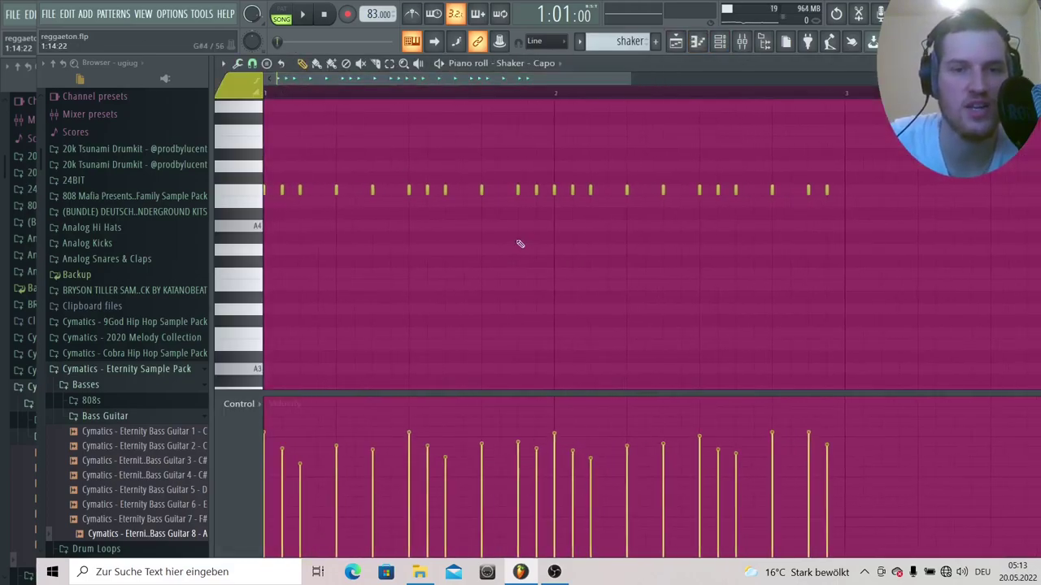
scroll(514, 248, "down", 1)
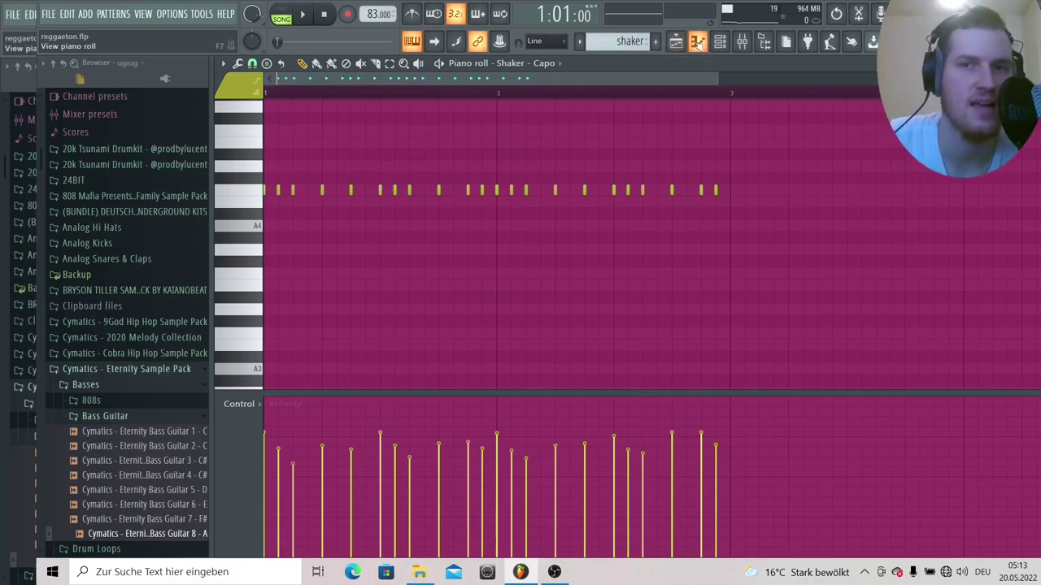
left_click(676, 41)
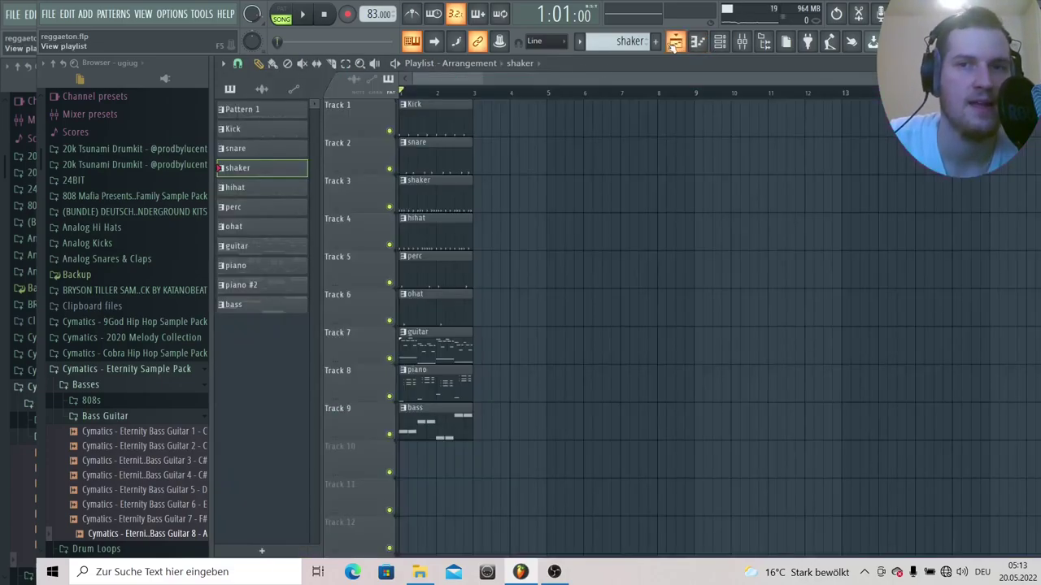
Step: Examine the hihat pattern's step placement in the channel rack
left_click(579, 41)
left_click(598, 107)
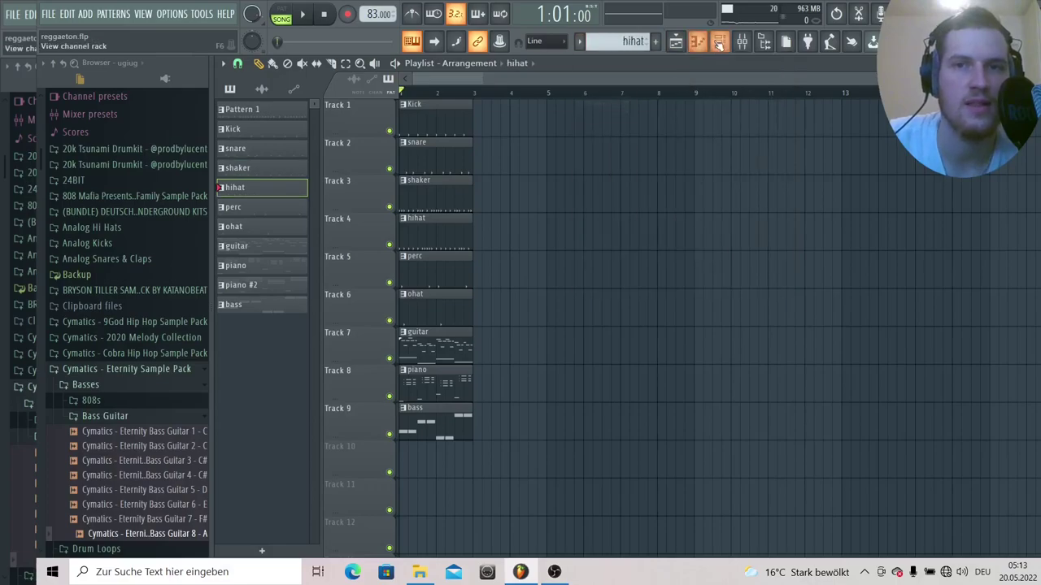
key("F6")
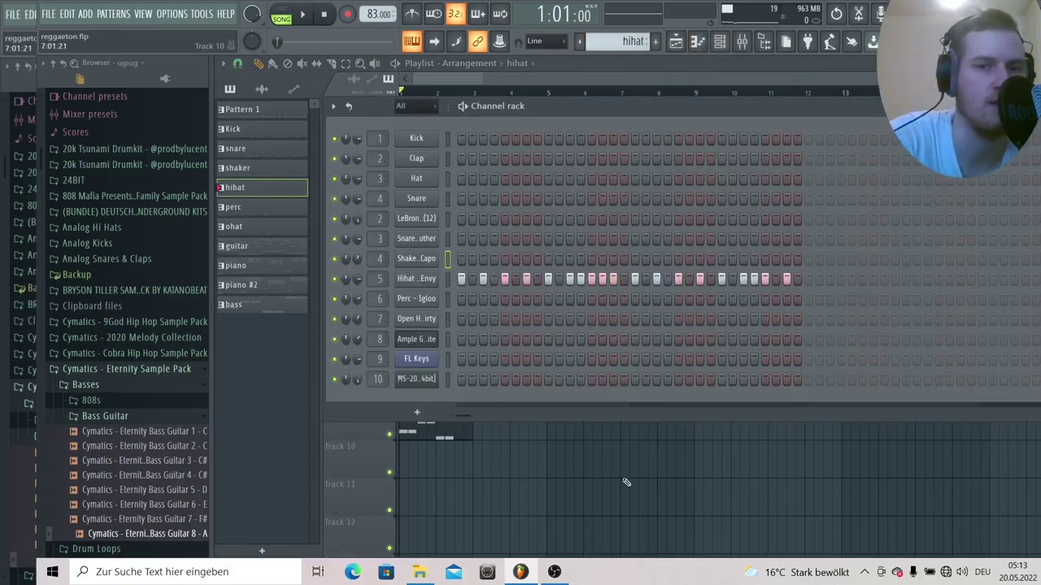
left_click(687, 40)
Step: Examine the perc and ohat patterns one after the other in the channel rack
left_click(455, 257)
left_click(720, 41)
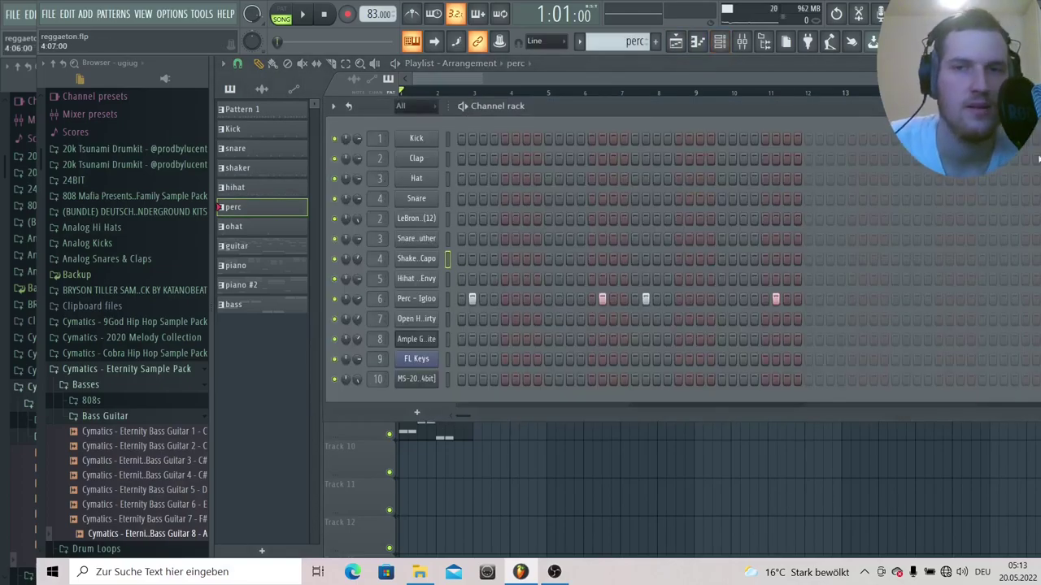
left_click(720, 41)
left_click(447, 308)
left_click(719, 41)
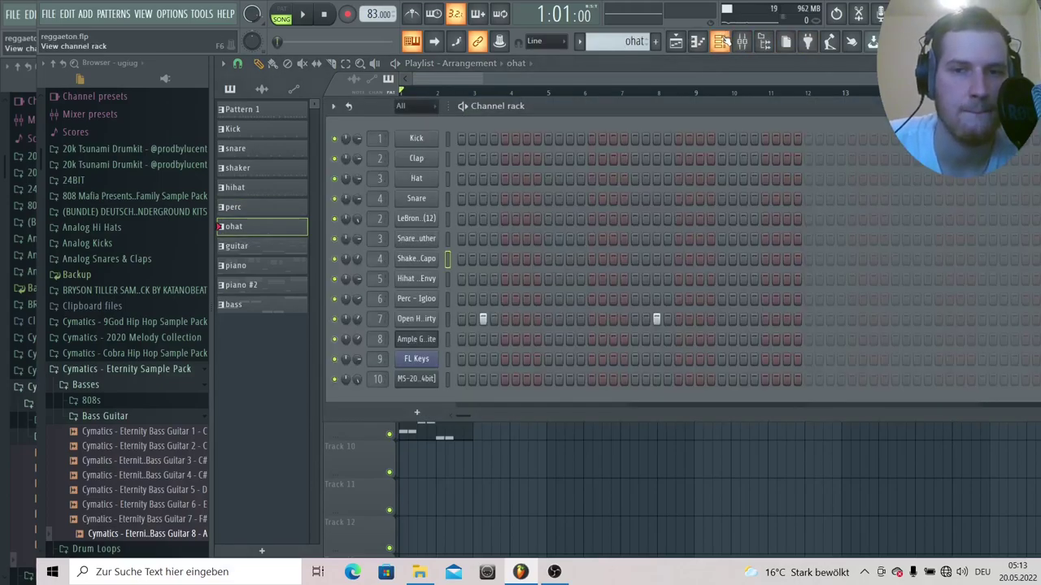
left_click(719, 40)
Step: Examine the guitar pattern's melody notes in the piano roll and return to the playlist
left_click(430, 334)
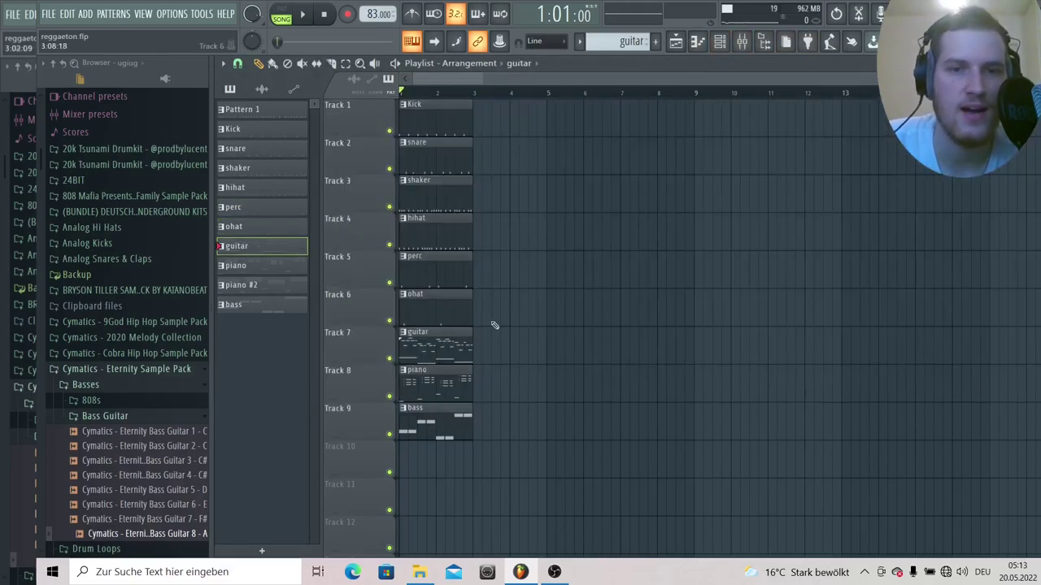
double_click(448, 350)
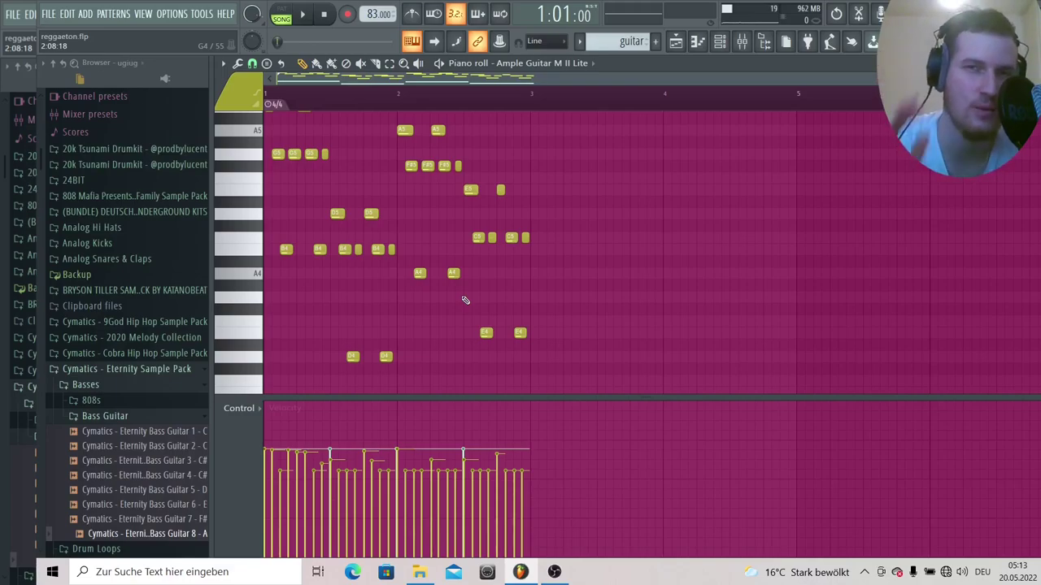
scroll(464, 298, "down", 3)
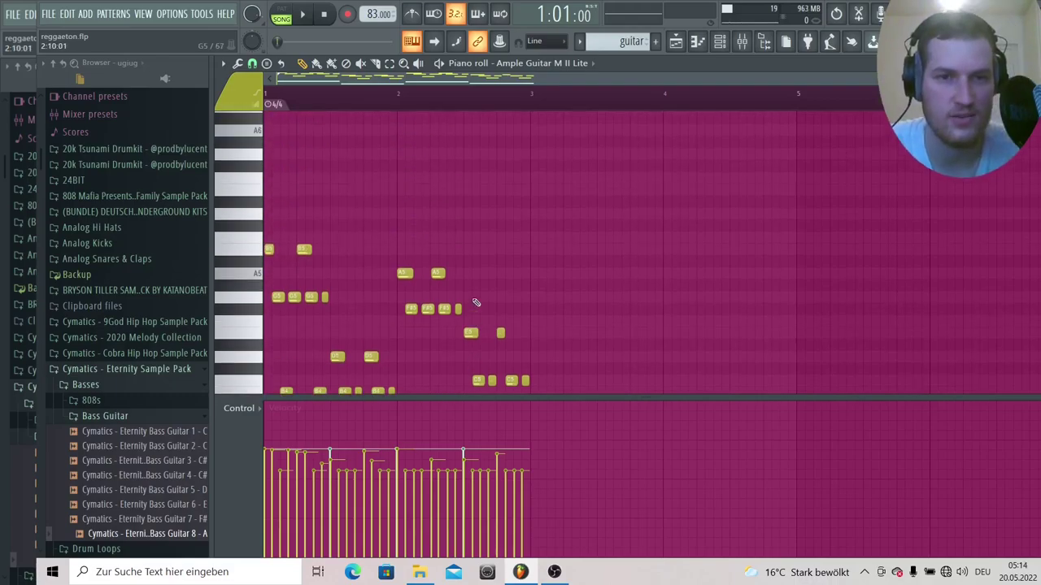
scroll(451, 281, "up", 5)
key("F5")
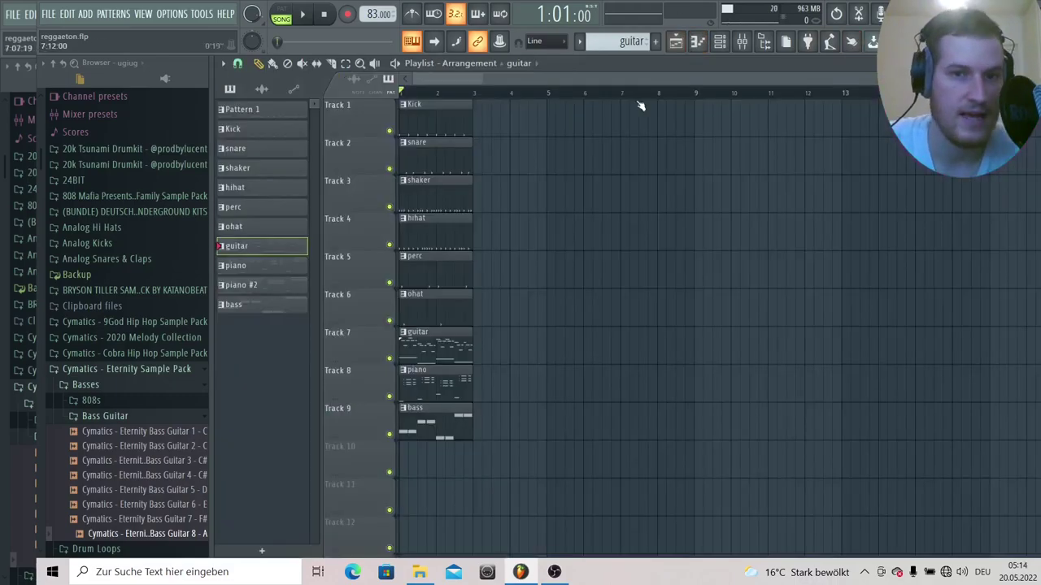
Step: View the Ample Guitar M II Lite instrument interface used for the guitar, then close it
key("F6")
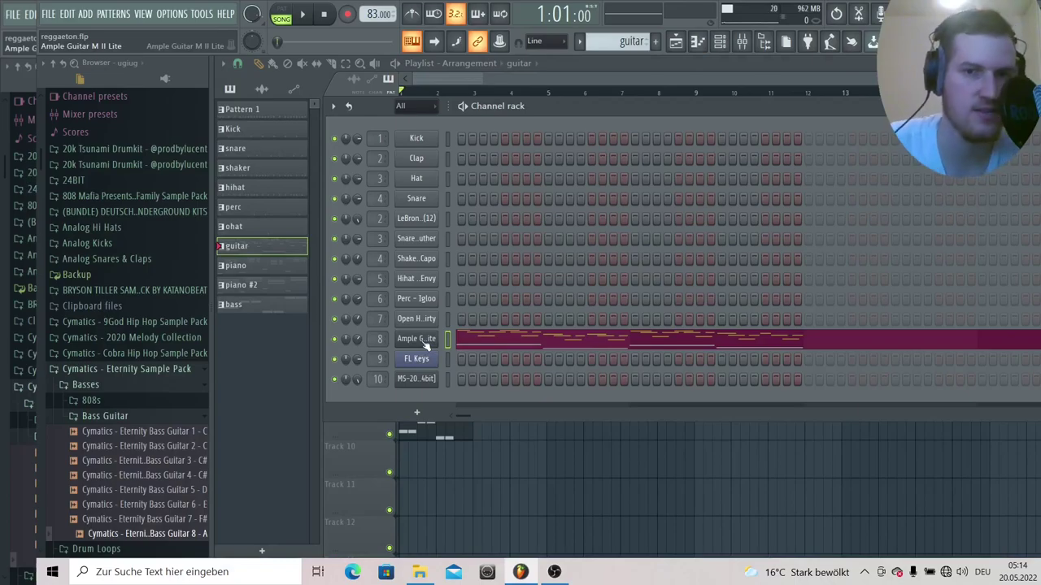
left_click(424, 342)
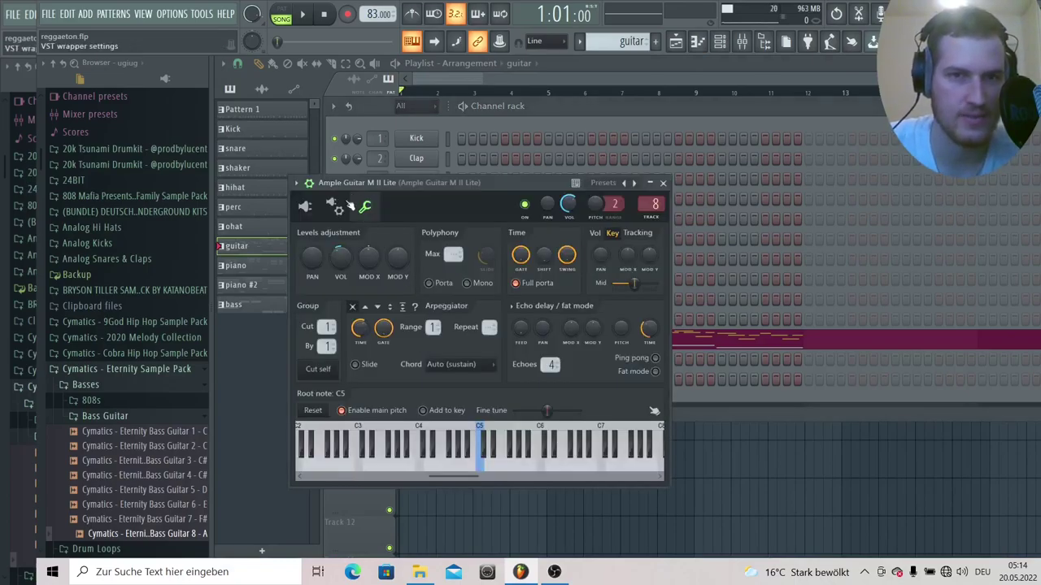
left_click(305, 207)
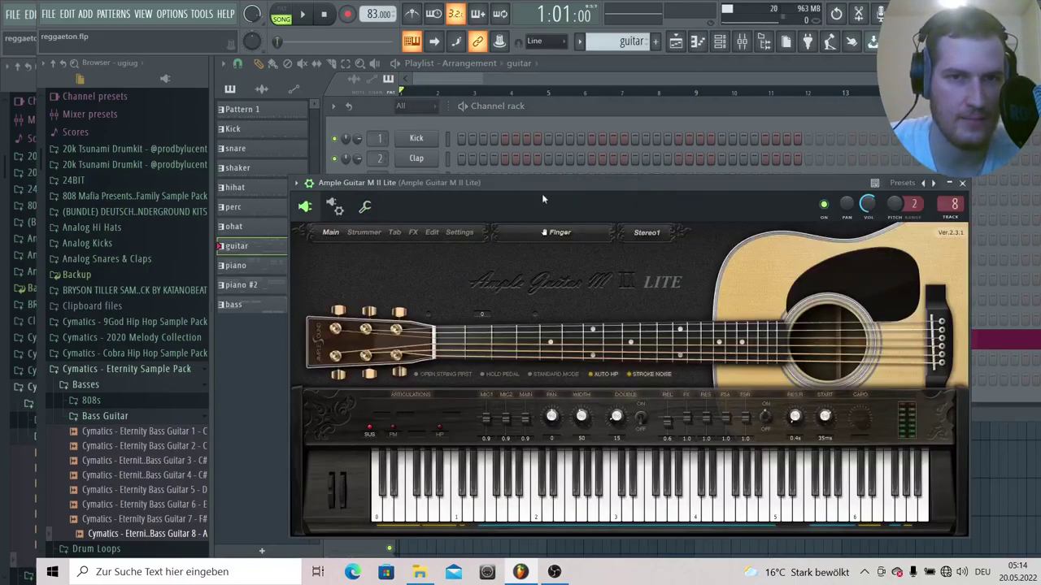
left_click(967, 183)
key("F6")
Step: Examine the piano pattern's notes in the piano roll while playing back the arrangement
left_click(428, 386)
double_click(427, 387)
scroll(399, 275, "up", 4)
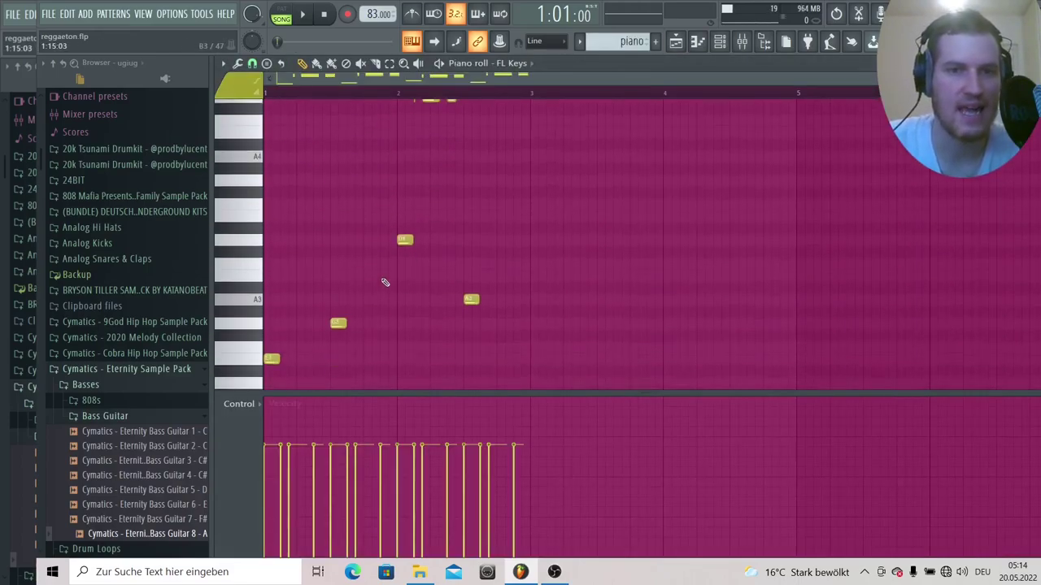
scroll(386, 282, "up", 3)
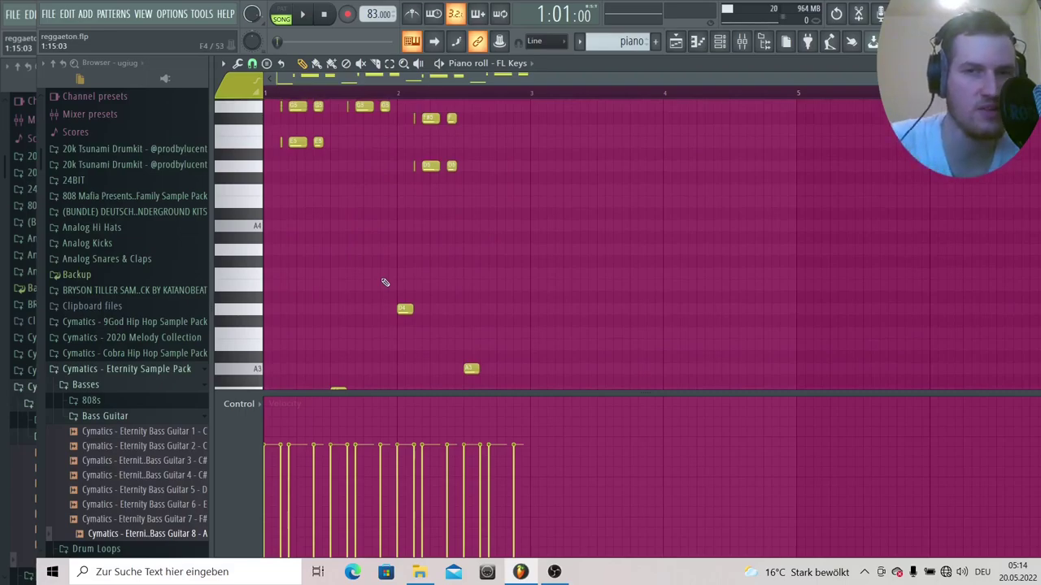
scroll(385, 282, "up", 1)
scroll(385, 283, "down", 1)
scroll(386, 282, "down", 4)
key("space")
scroll(386, 282, "up", 2)
scroll(386, 282, "up", 1)
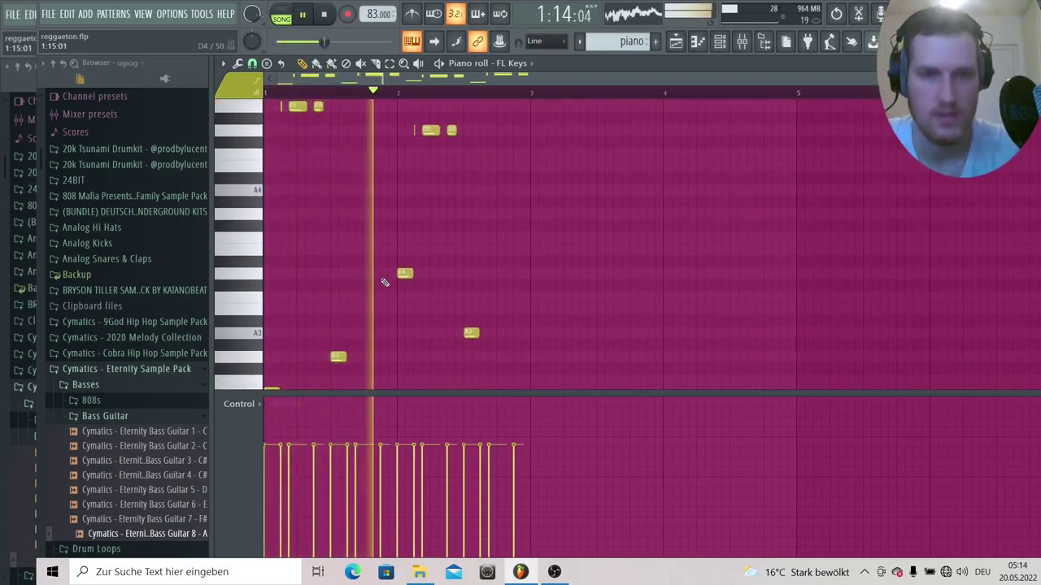
key("space")
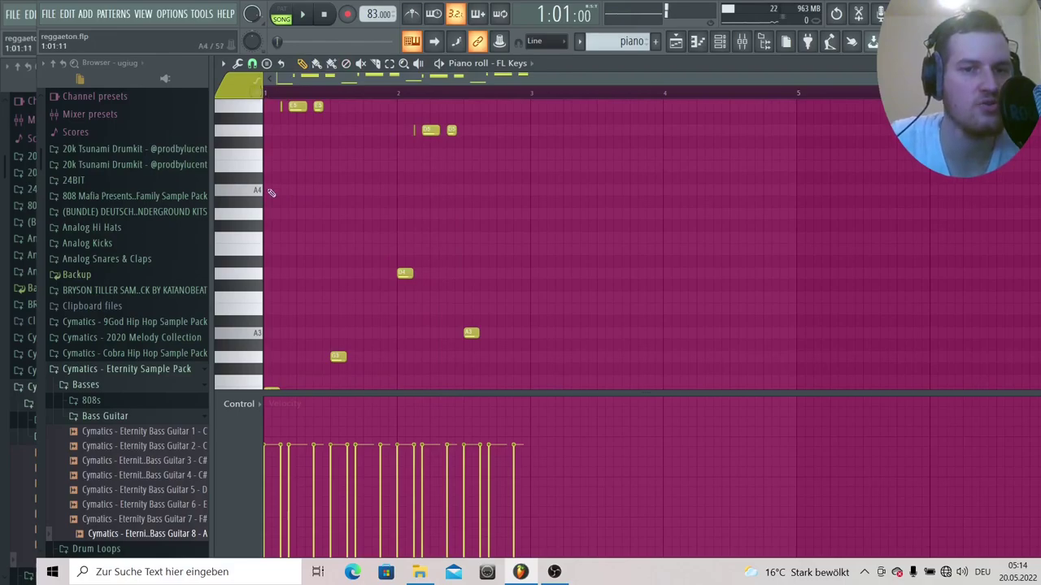
Step: Audition the piano pattern's low root notes E3, G3 and D4 on the piano roll keyboard
scroll(259, 313, "down", 5)
left_click(253, 286)
left_click(253, 286)
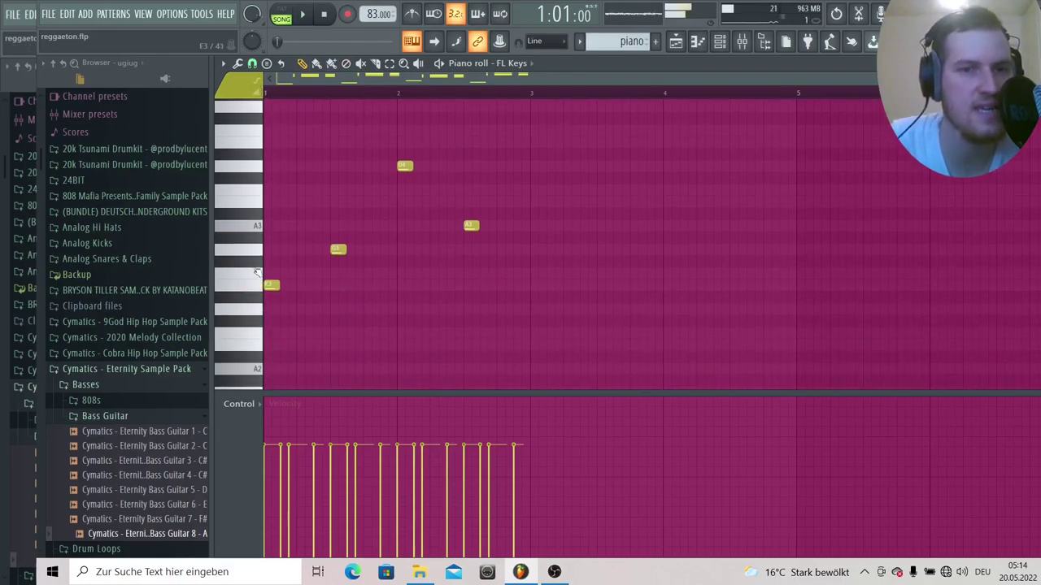
left_click(255, 255)
left_click(253, 253)
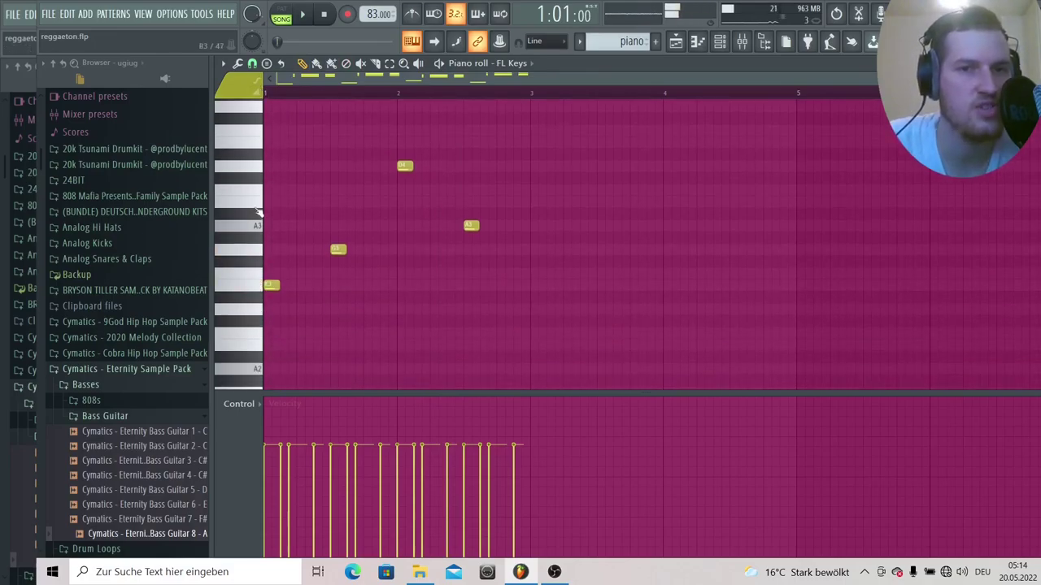
left_click(250, 168)
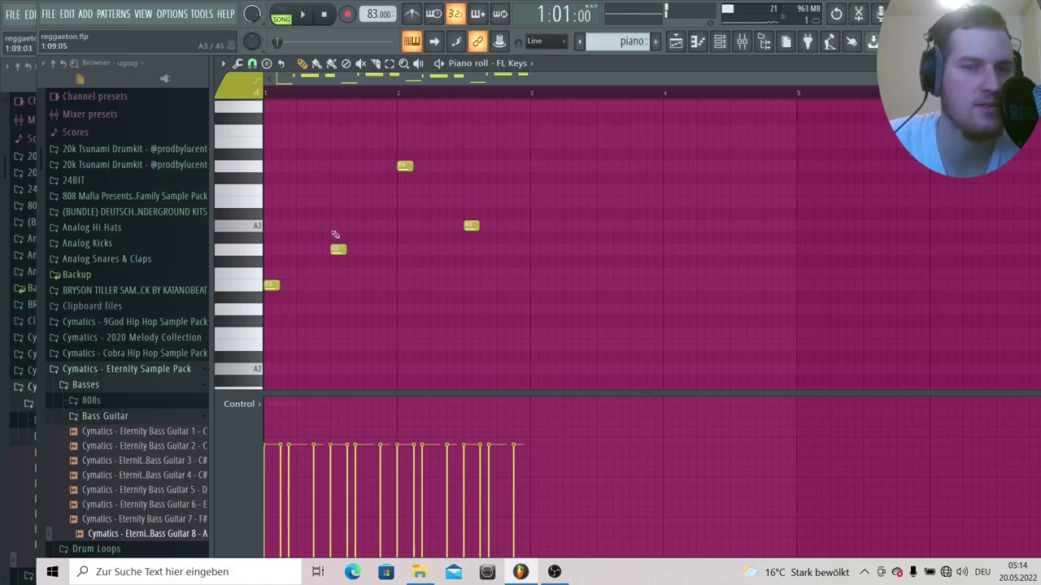
Step: Compare the piano pattern's low root notes with its upper chords and play the start of the arrangement
scroll(339, 248, "up", 2)
scroll(339, 246, "up", 6)
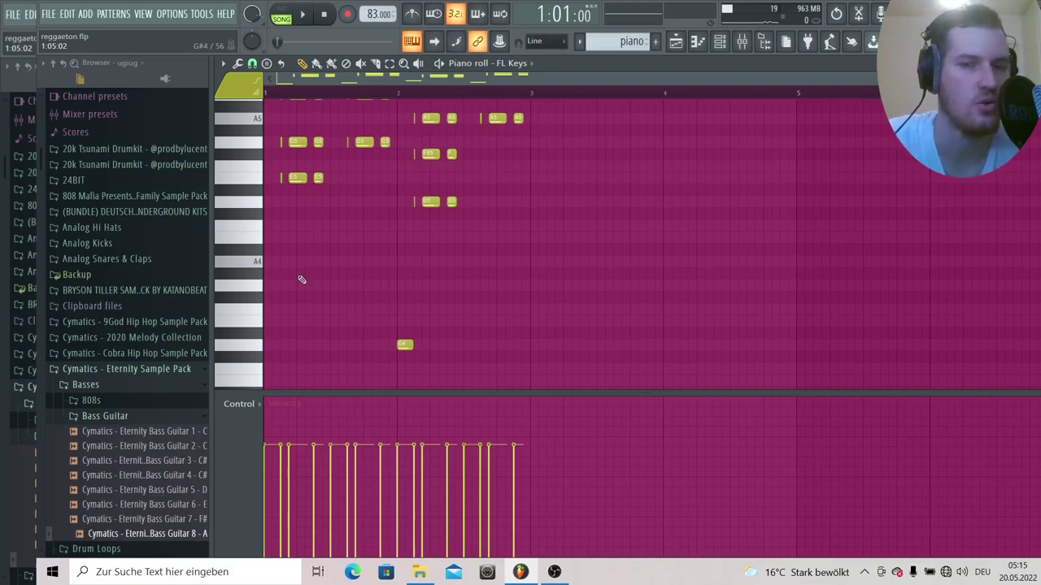
scroll(349, 293, "down", 5)
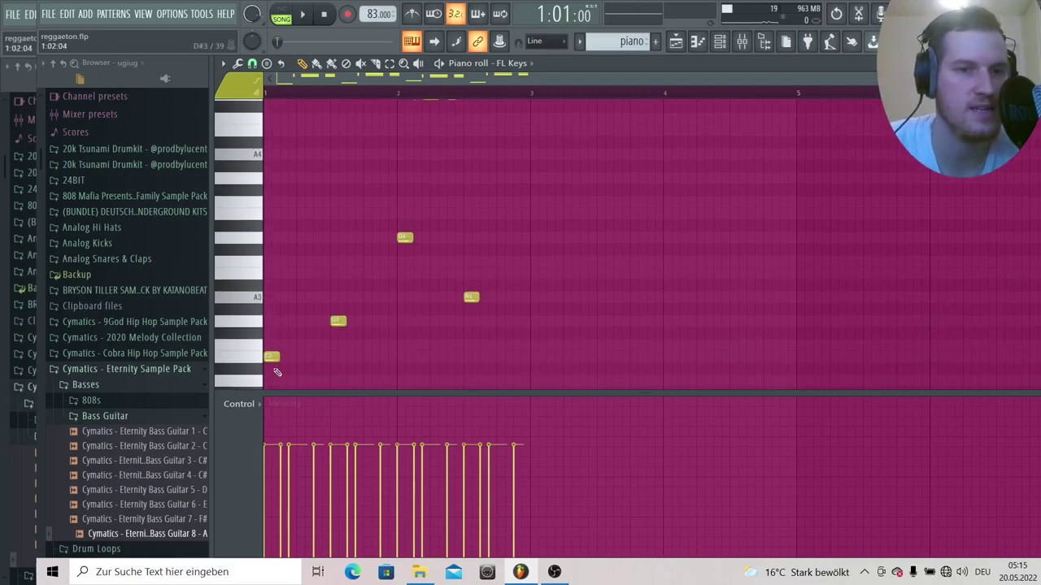
scroll(336, 259, "up", 7)
key("space")
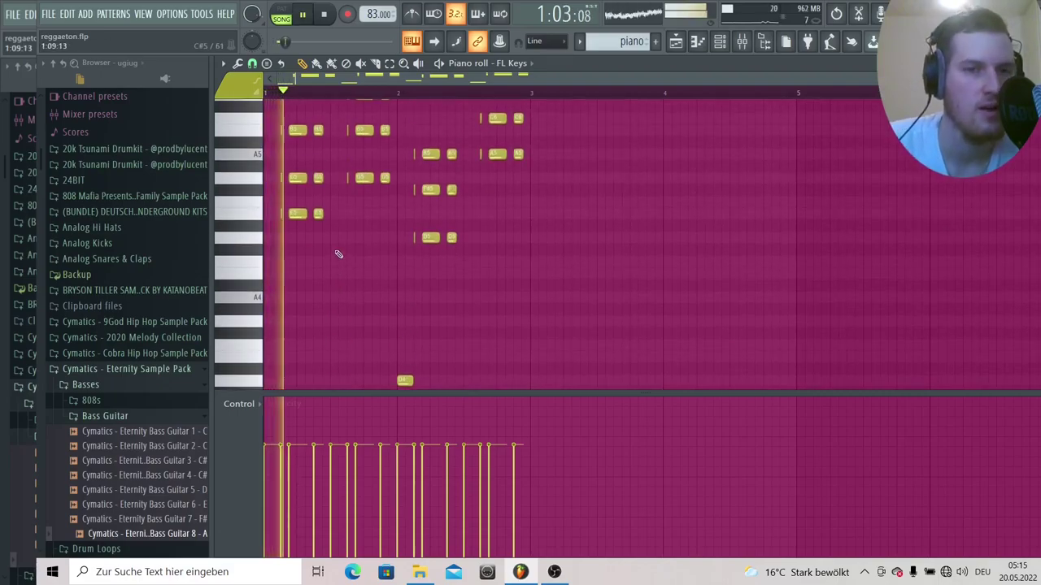
key("space")
scroll(254, 218, "up", 3)
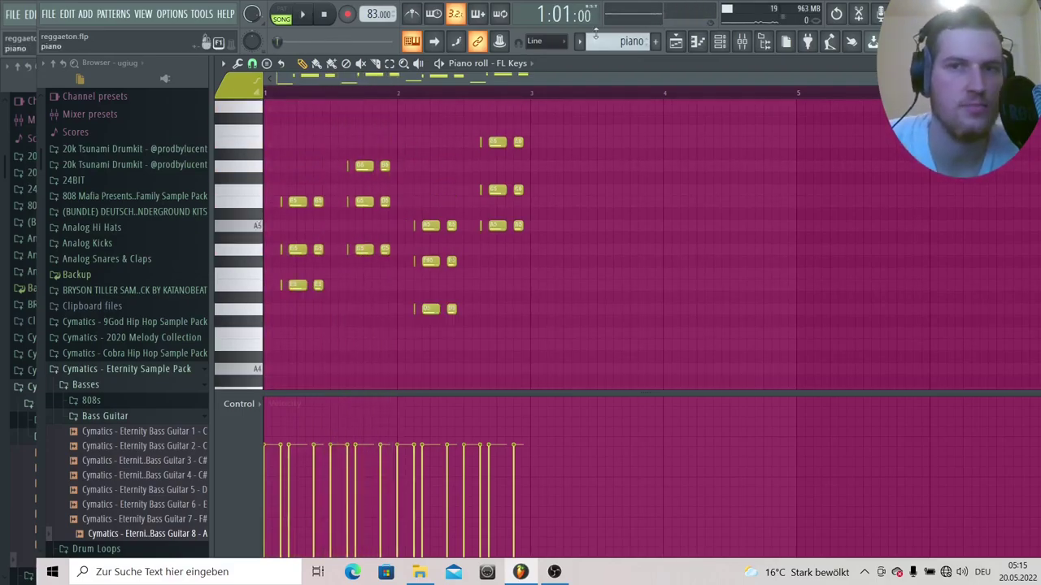
Step: Examine the bass pattern's MS-20 notes in the piano roll and play the arrangement briefly
key("F5")
left_click(434, 416)
double_click(431, 411)
scroll(395, 293, "down", 2)
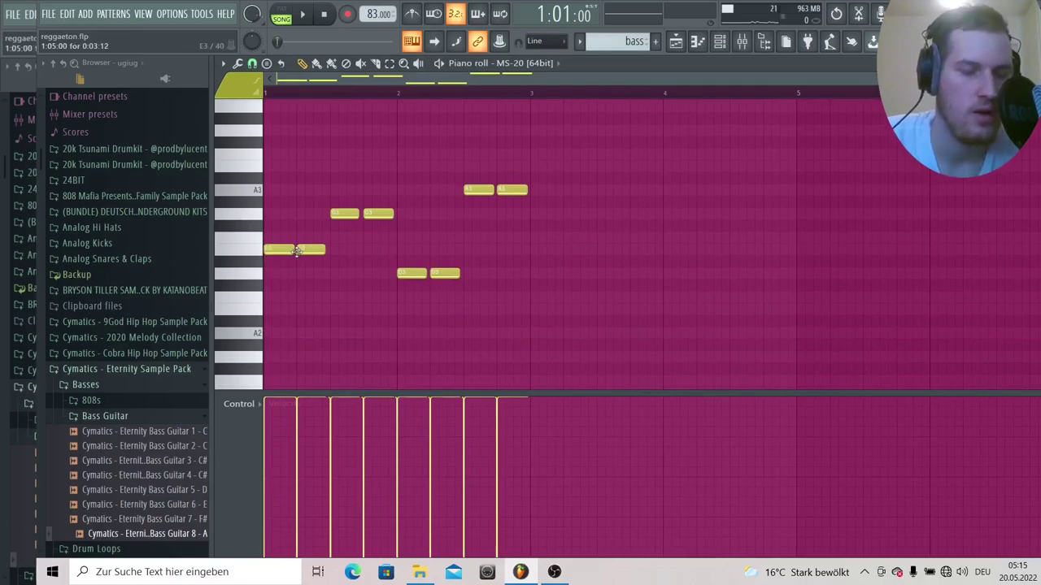
key("space")
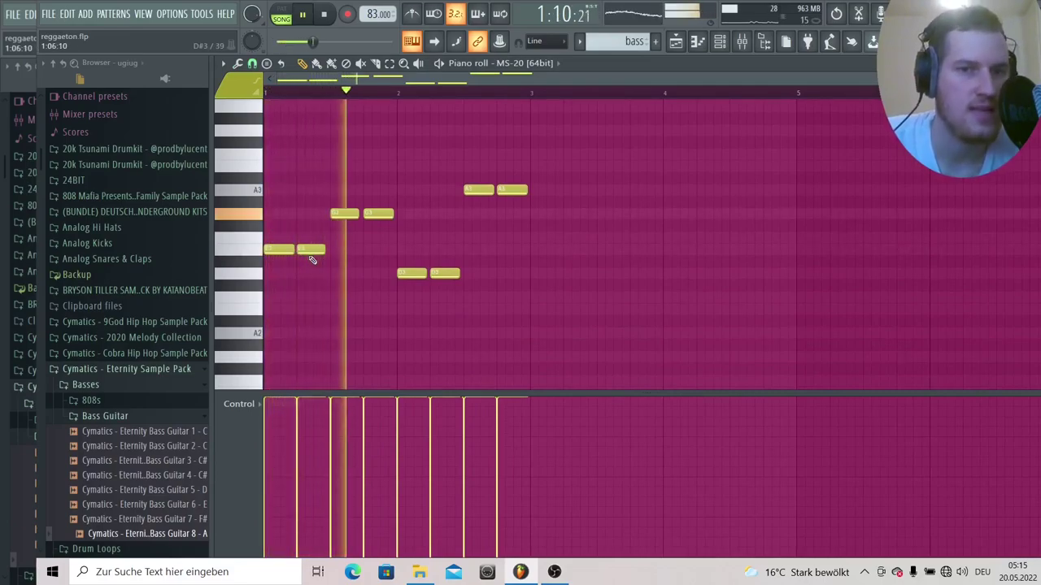
key("space")
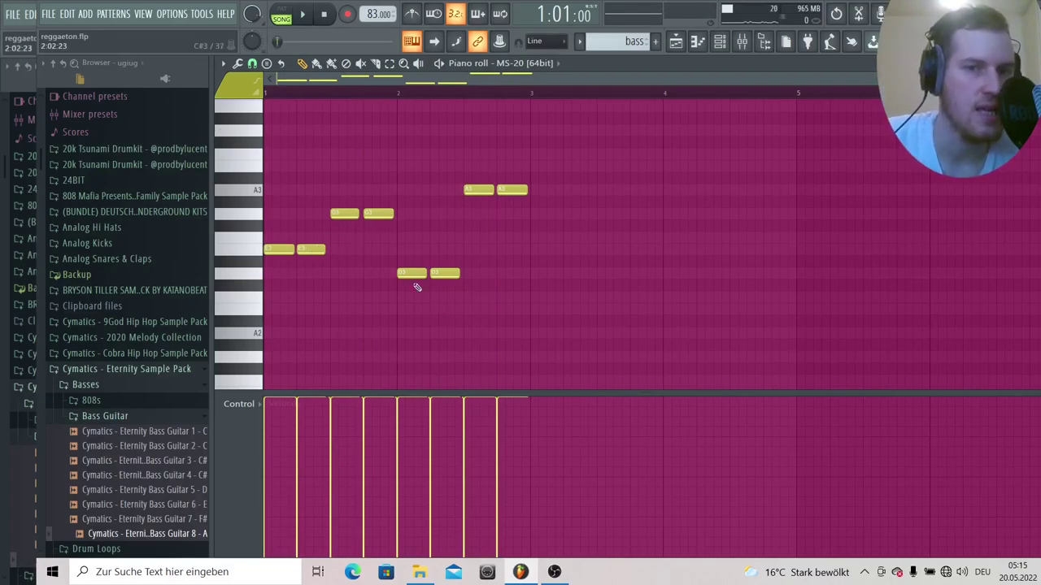
Step: Examine the Fruity parametric EQ 2 curve on the Kick - Magnolia mixer track
left_click(676, 42)
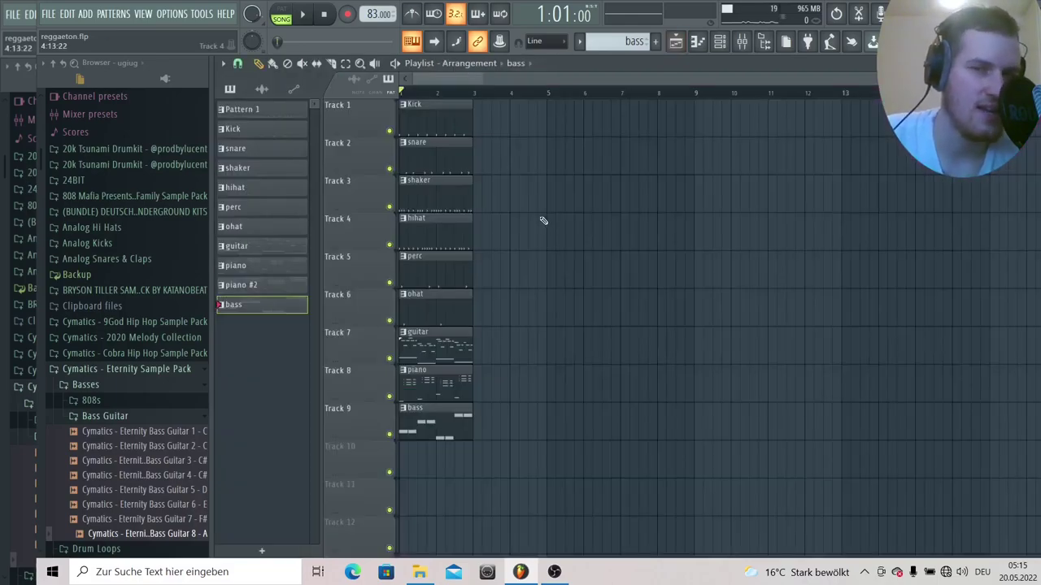
left_click(741, 43)
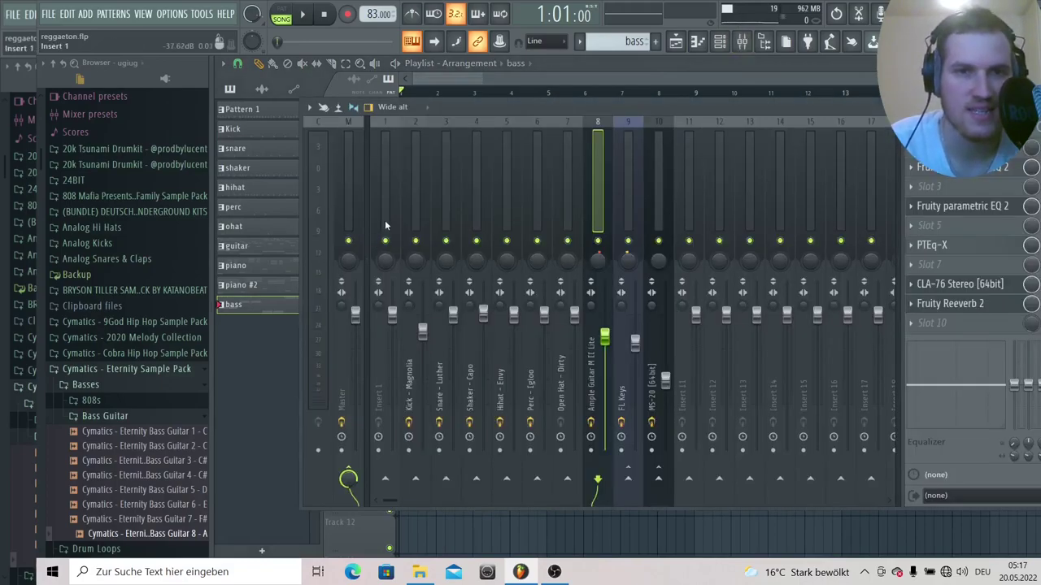
left_click(414, 180)
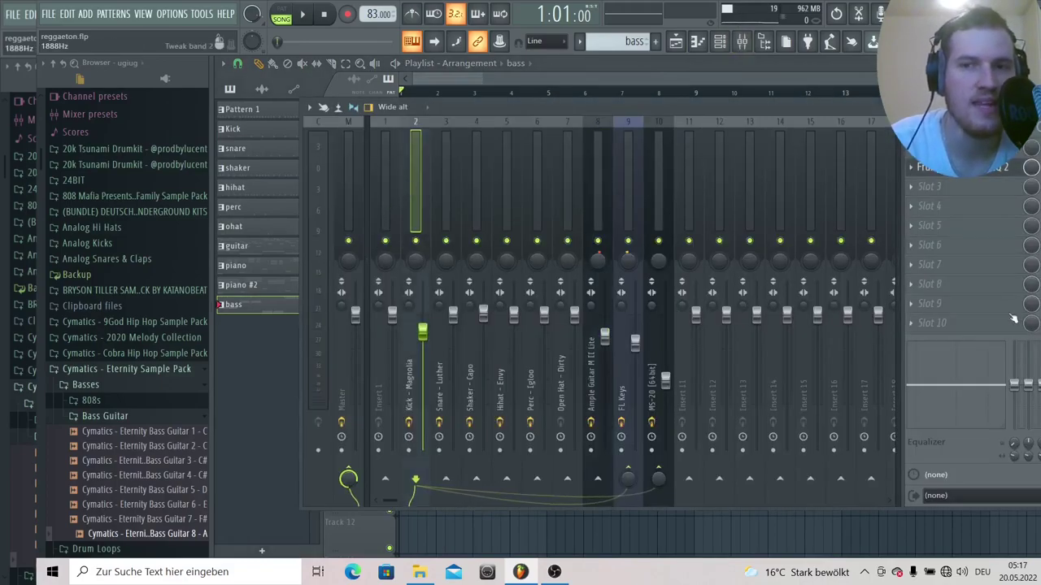
left_click(961, 170)
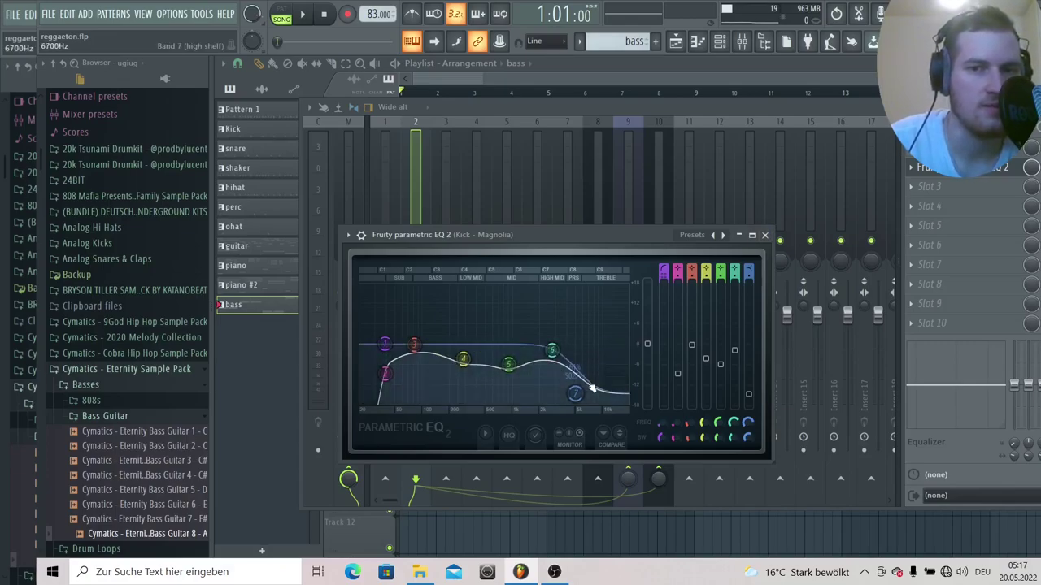
left_click(765, 235)
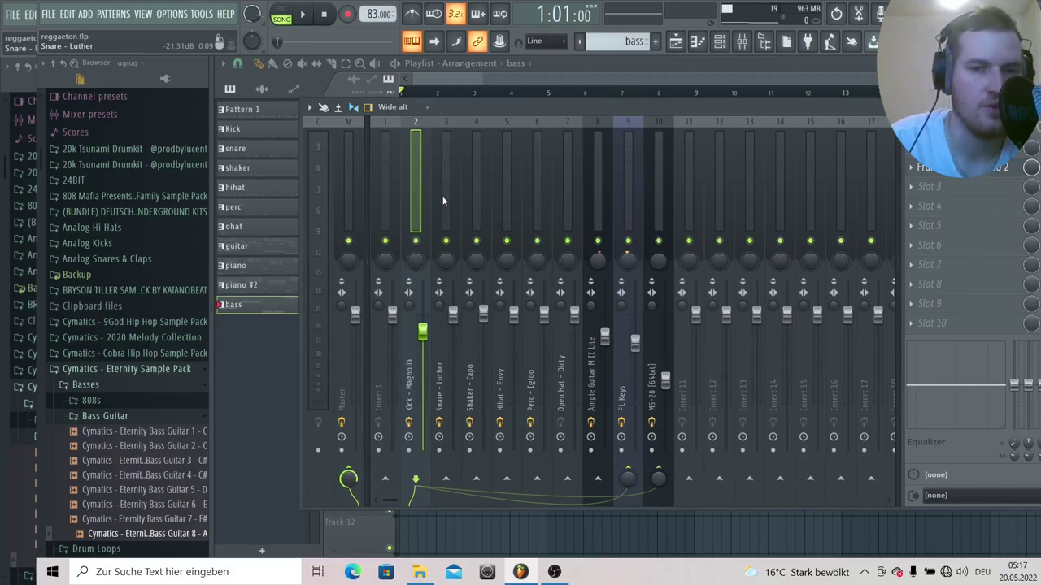
left_click(961, 180)
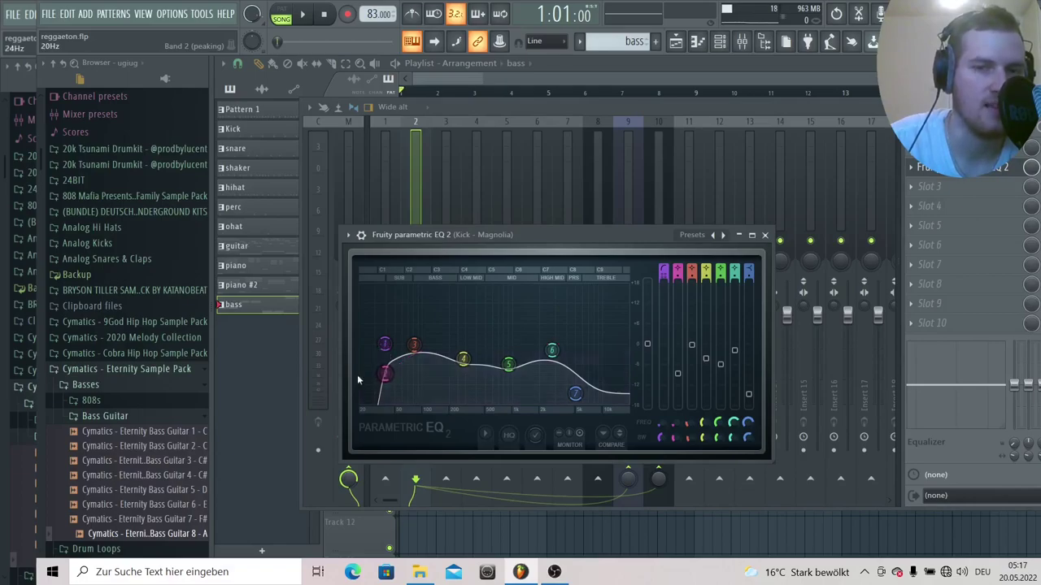
left_click(765, 234)
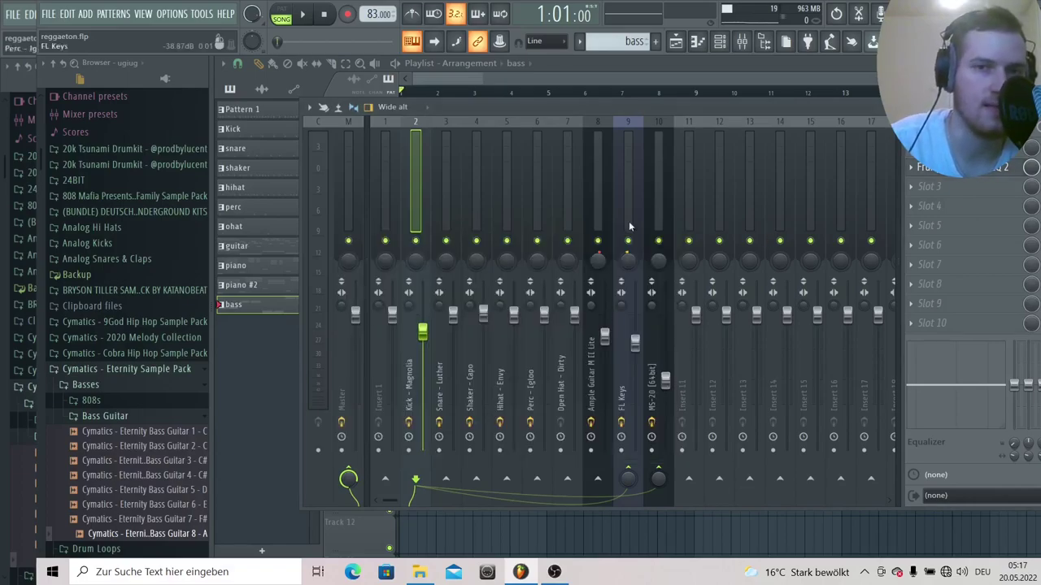
Step: Examine the LeBron_Kick (12) channel's volume envelope and sample settings from the channel rack
left_click(440, 209)
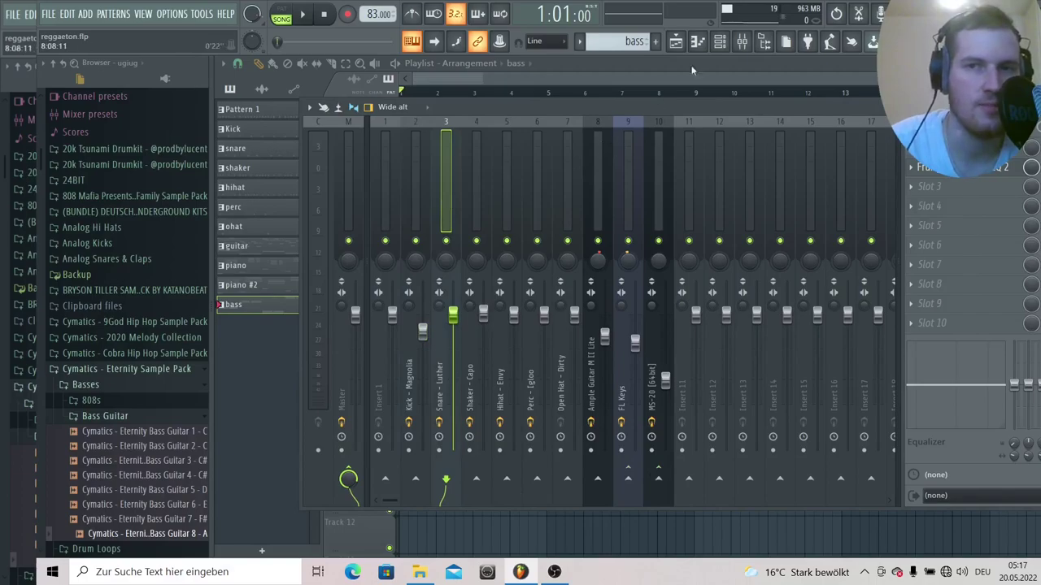
key("F9")
key("F6")
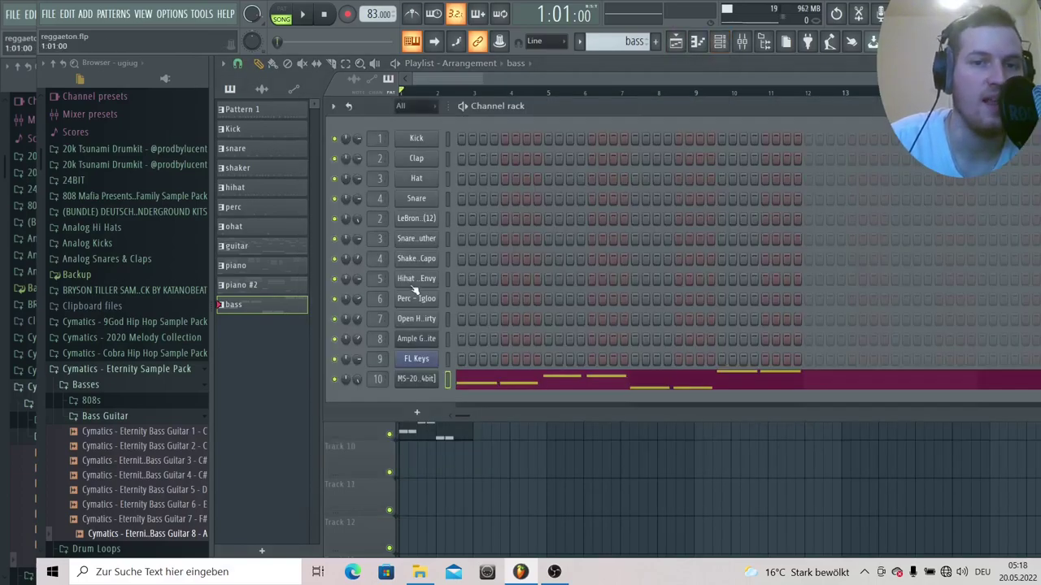
left_click(419, 219)
left_click(369, 242)
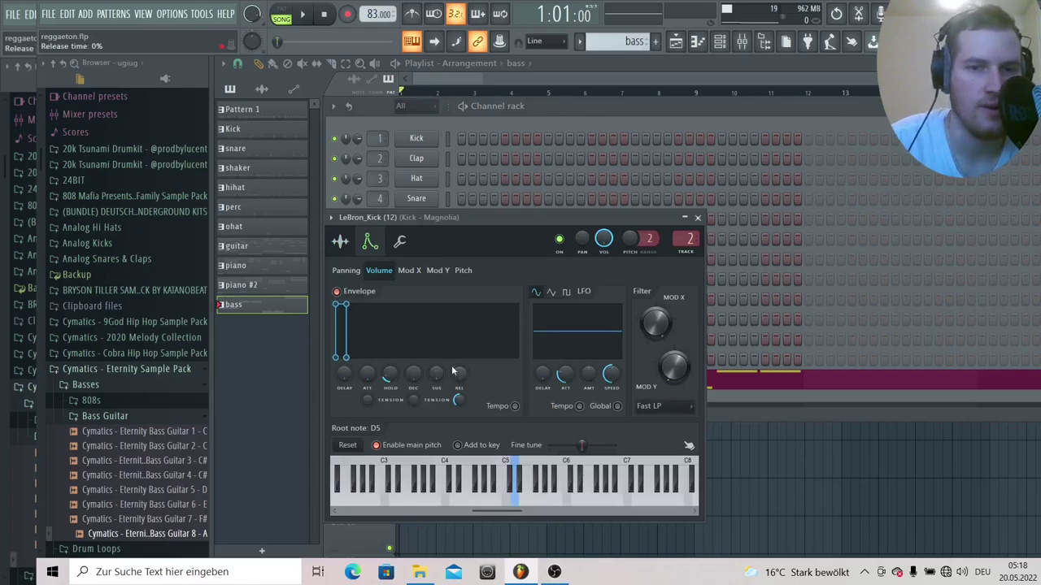
left_click(340, 241)
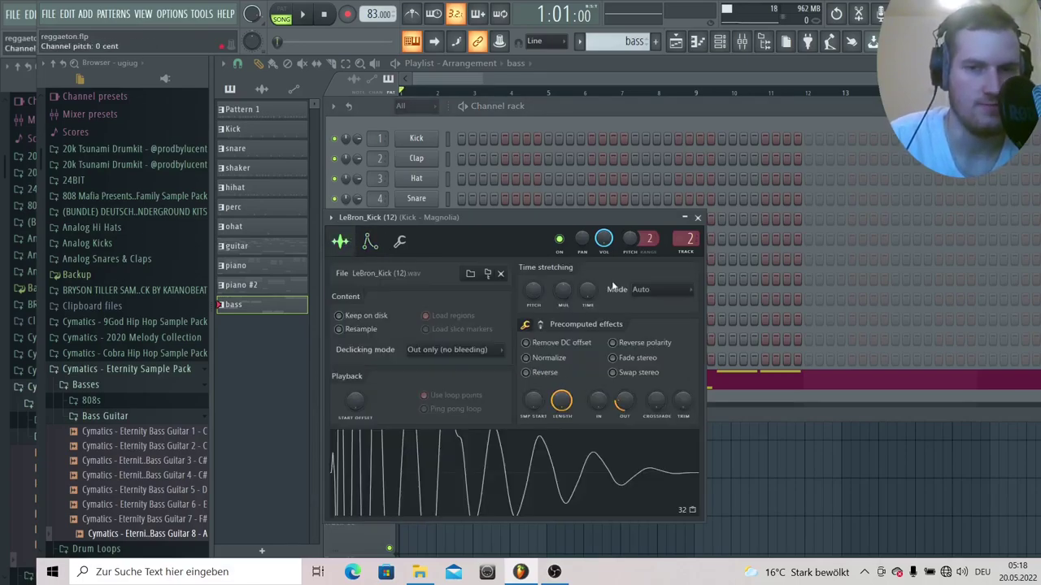
left_click(697, 218)
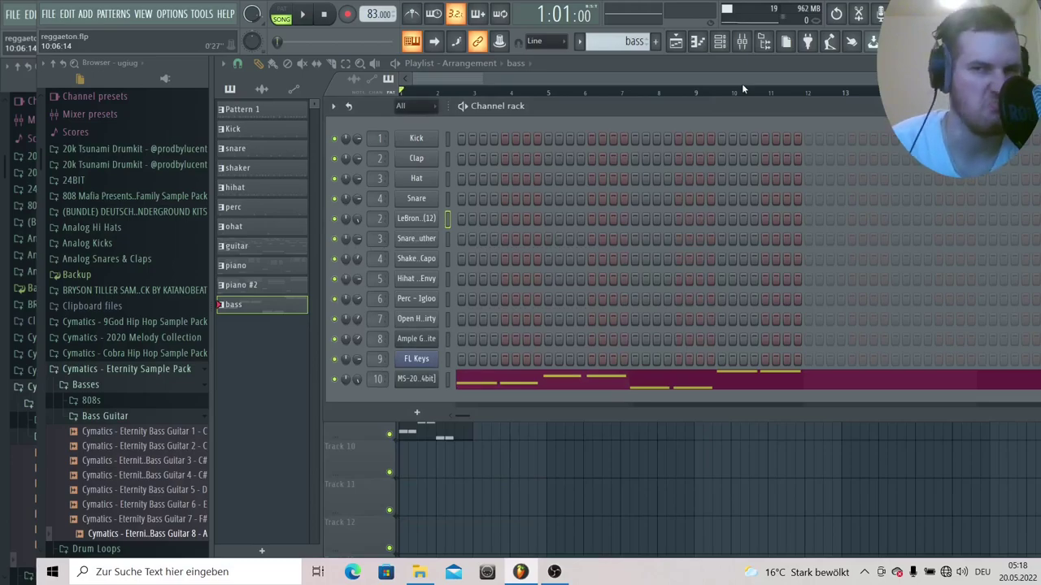
Step: Return to the mixer and inspect the Fruity parametric EQ 2 on the Snare - Luther track
left_click(741, 41)
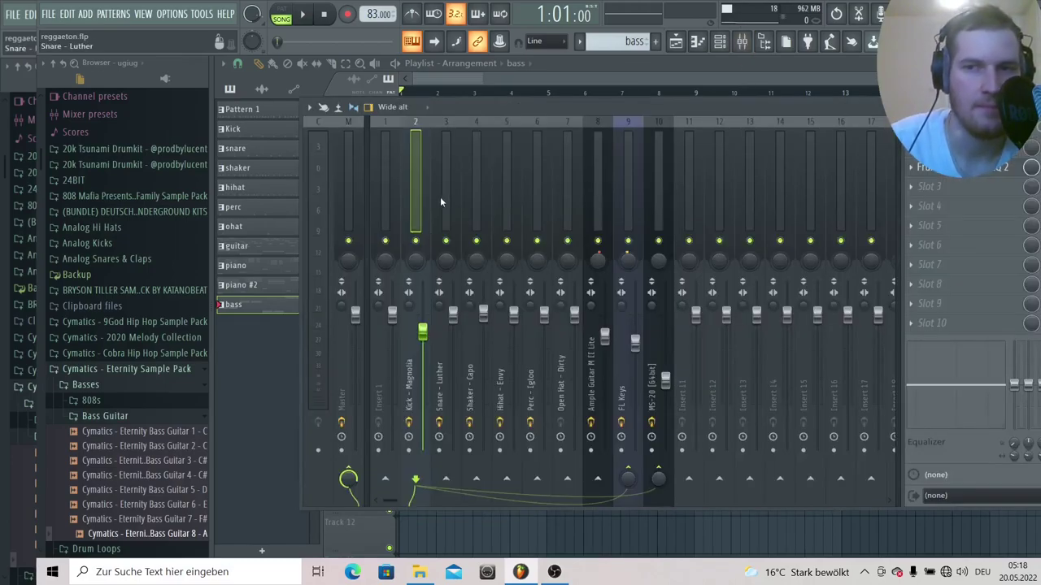
left_click(444, 216)
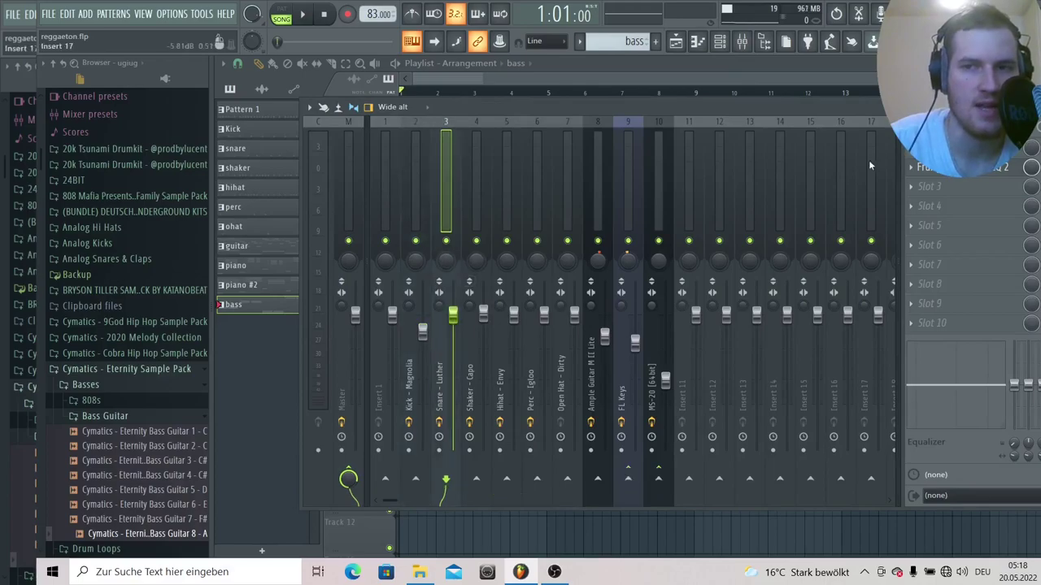
left_click(935, 167)
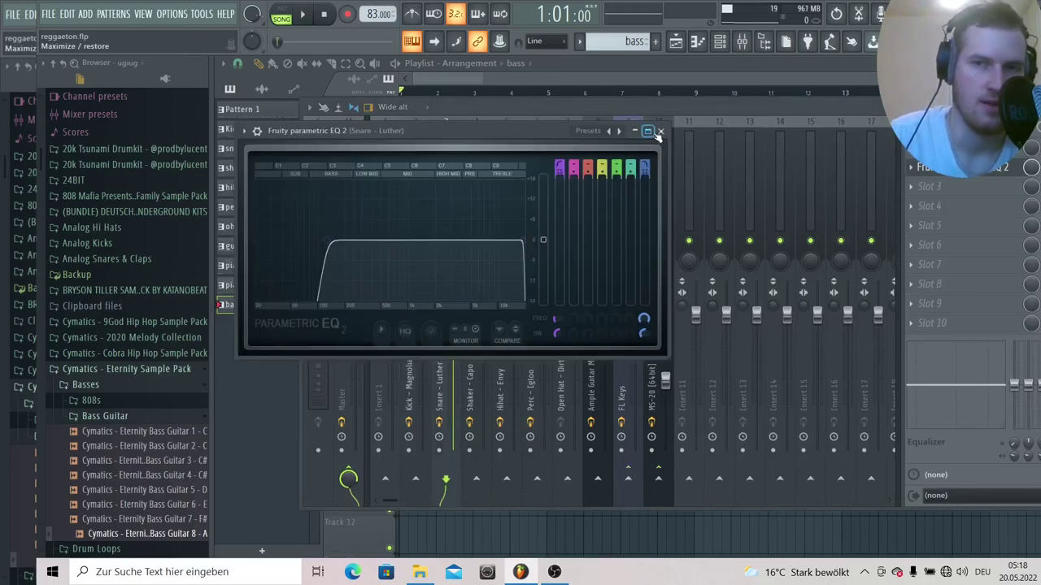
left_click(660, 131)
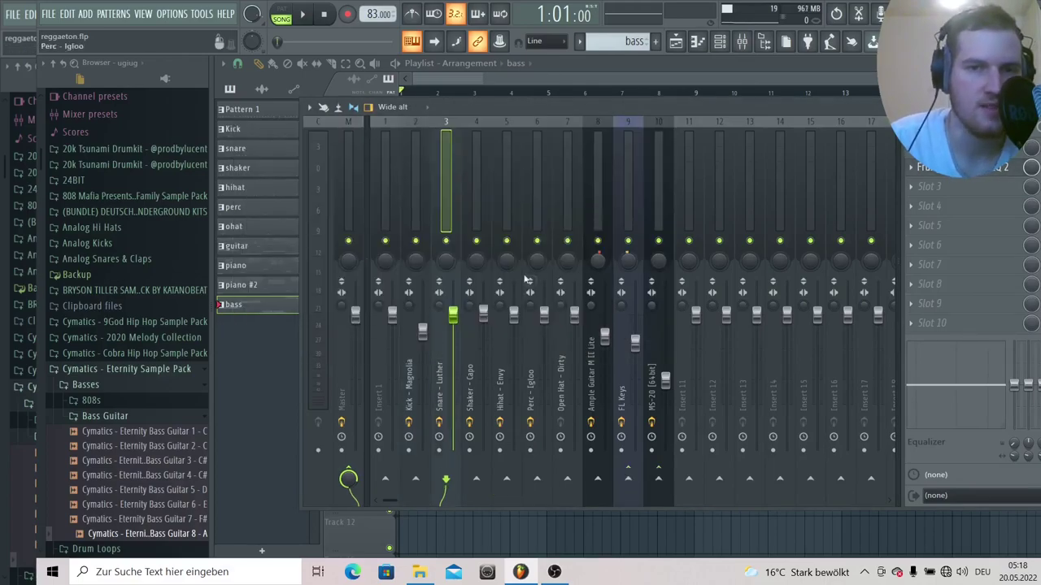
Step: Inspect the slot 3 Fruity parametric EQ 2 on the Shaker - Capo mixer track
left_click(485, 202)
left_click(960, 188)
left_click(959, 189)
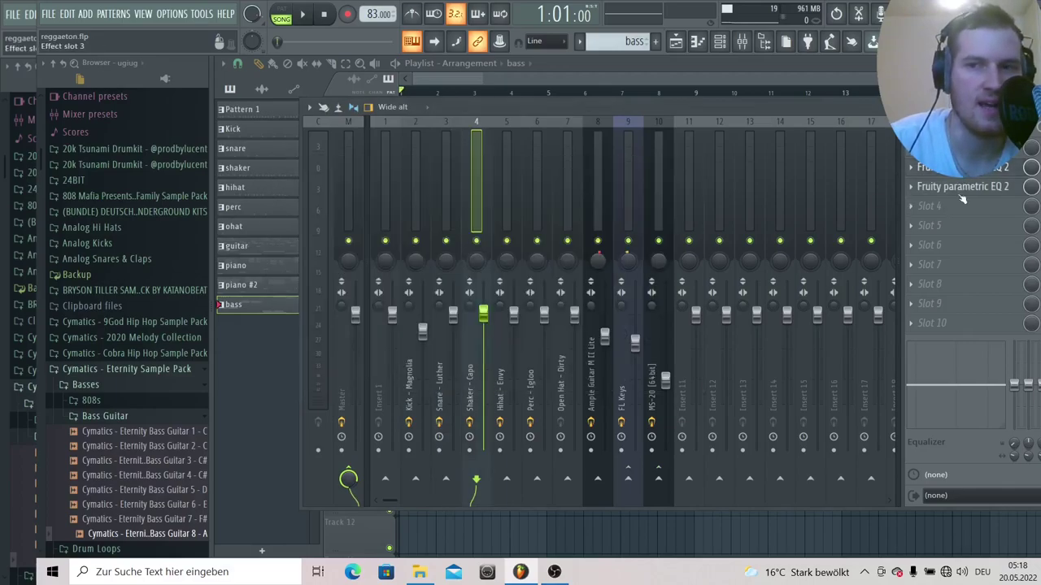
left_click(961, 191)
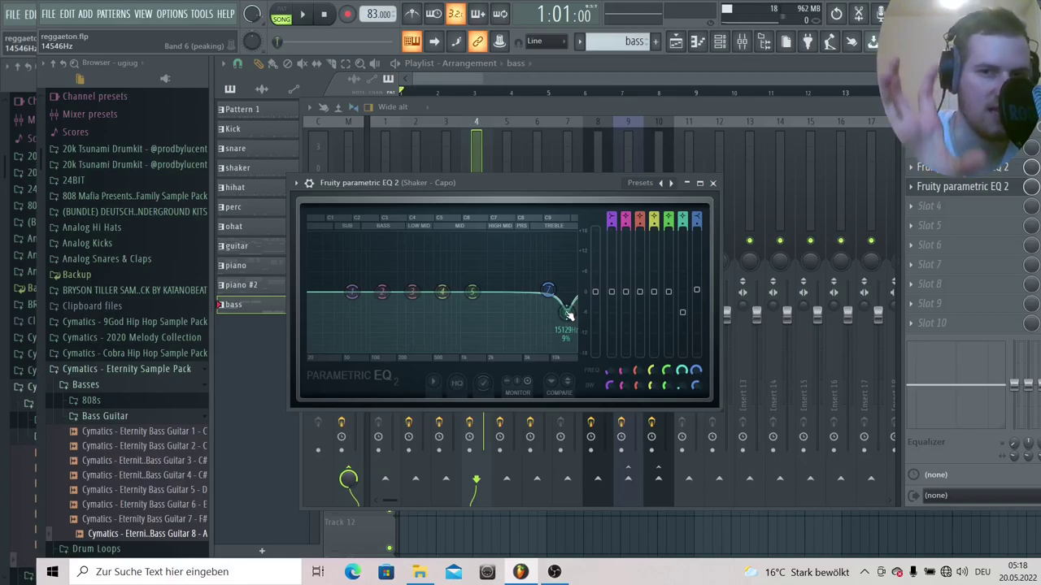
left_click(712, 182)
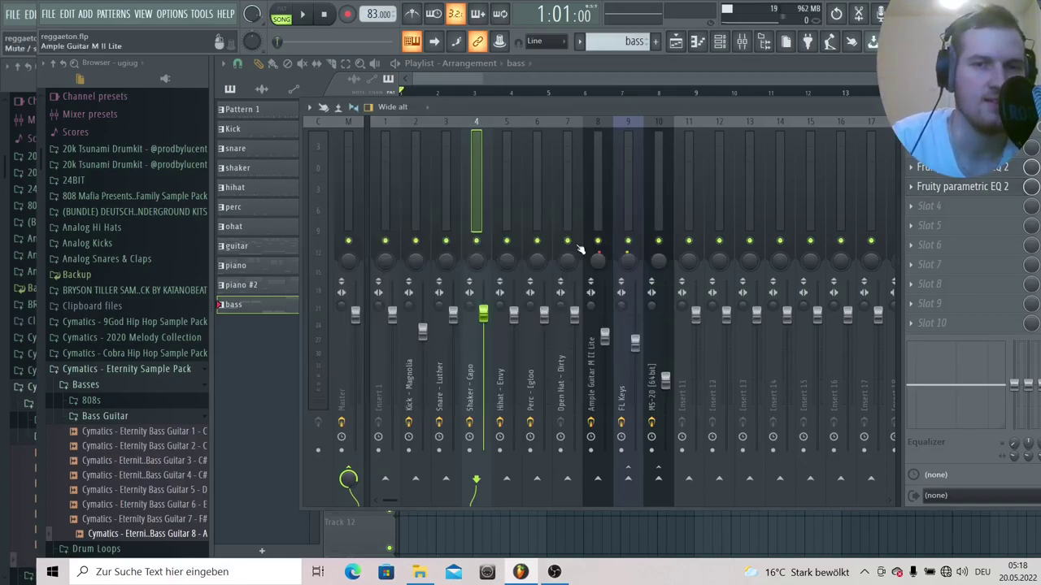
Step: Inspect the Fruity parametric EQ 2 cutoffs on the Hihat - Envy mixer track
left_click(504, 240)
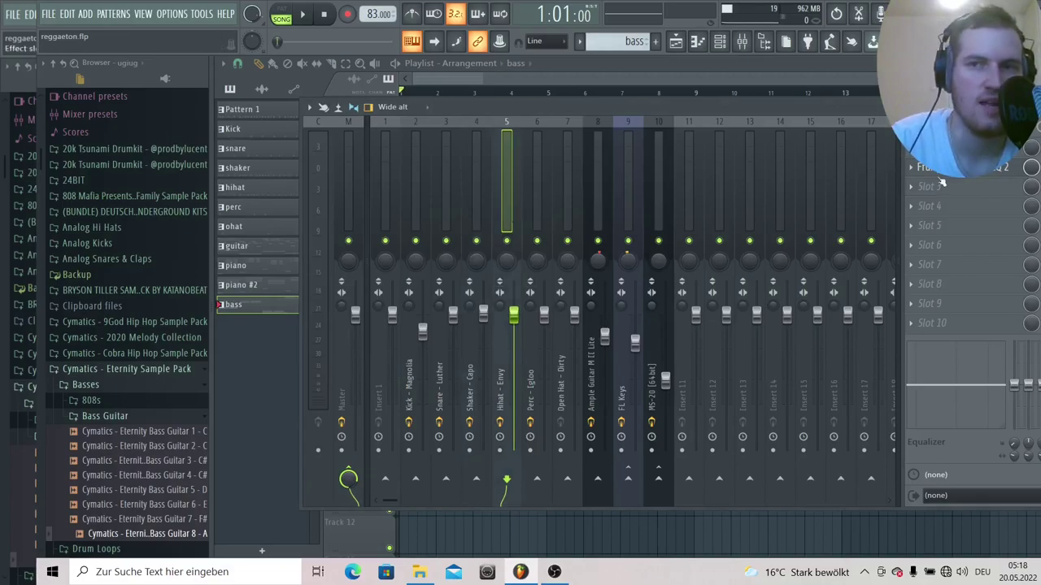
left_click(967, 167)
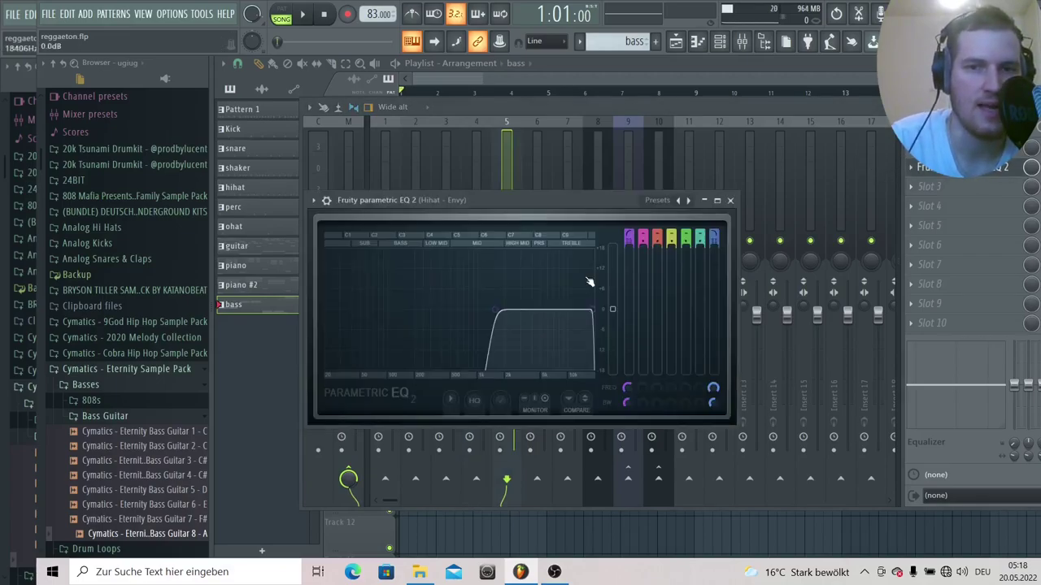
left_click(730, 201)
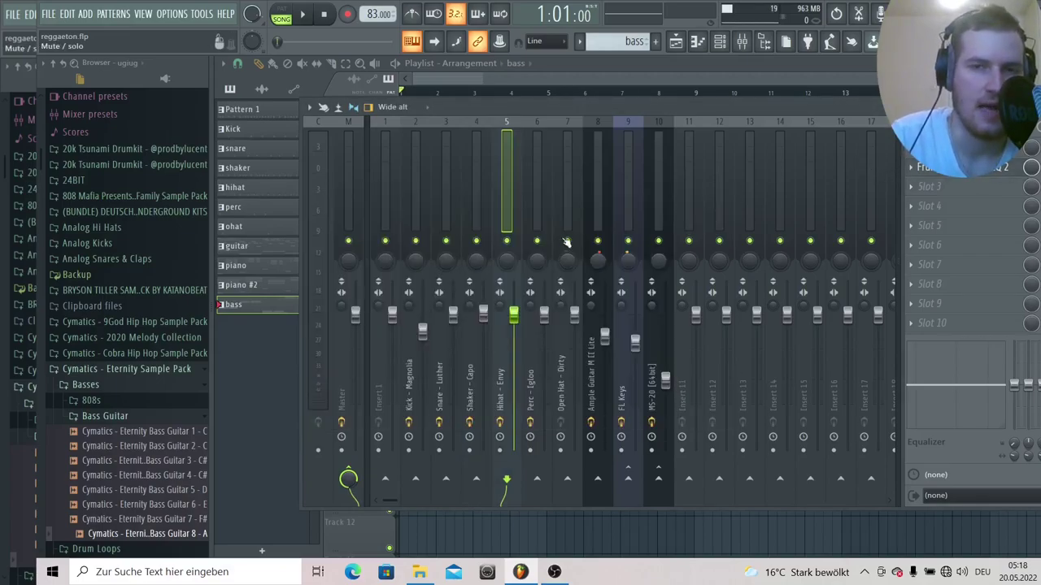
Step: Check the parametric EQ on the Perc - Igloo track and the effect slots of the Open Hat - Dirty track
left_click(535, 192)
left_click(1002, 171)
left_click(1002, 171)
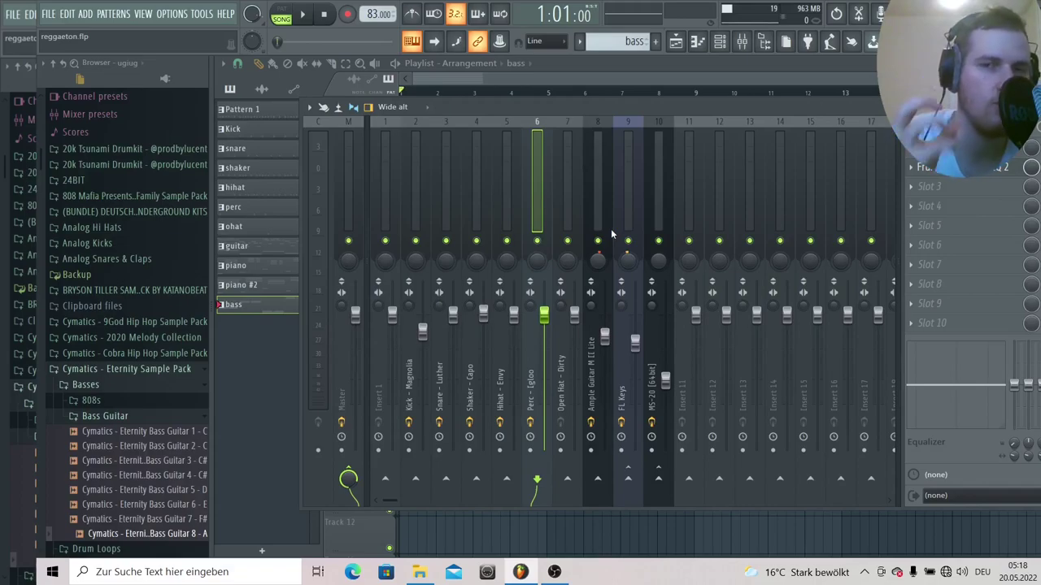
left_click(565, 186)
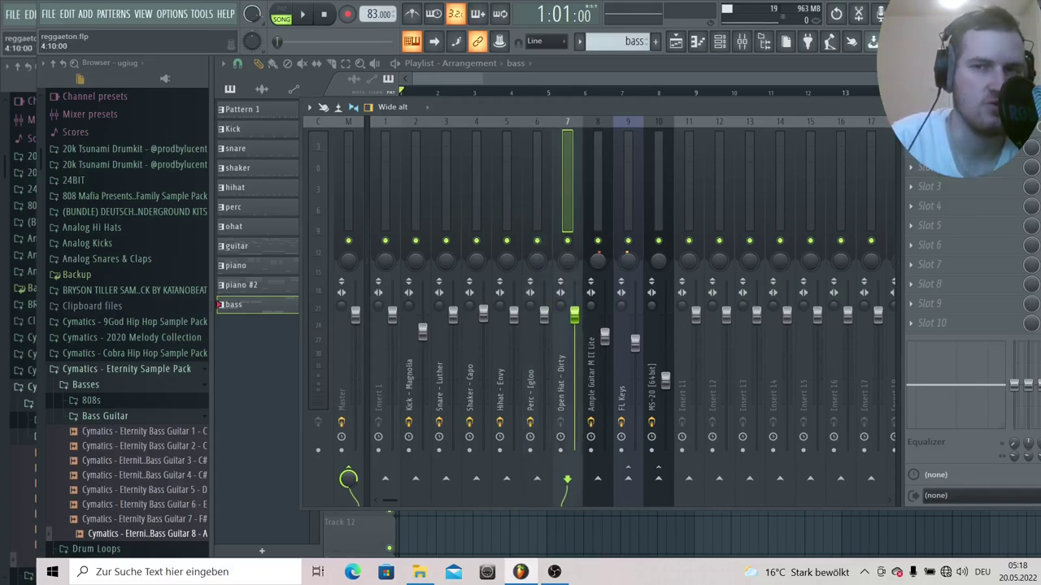
Step: Inspect both Fruity parametric EQ 2 instances on the Ample Guitar M II Lite mixer track
left_click(599, 241)
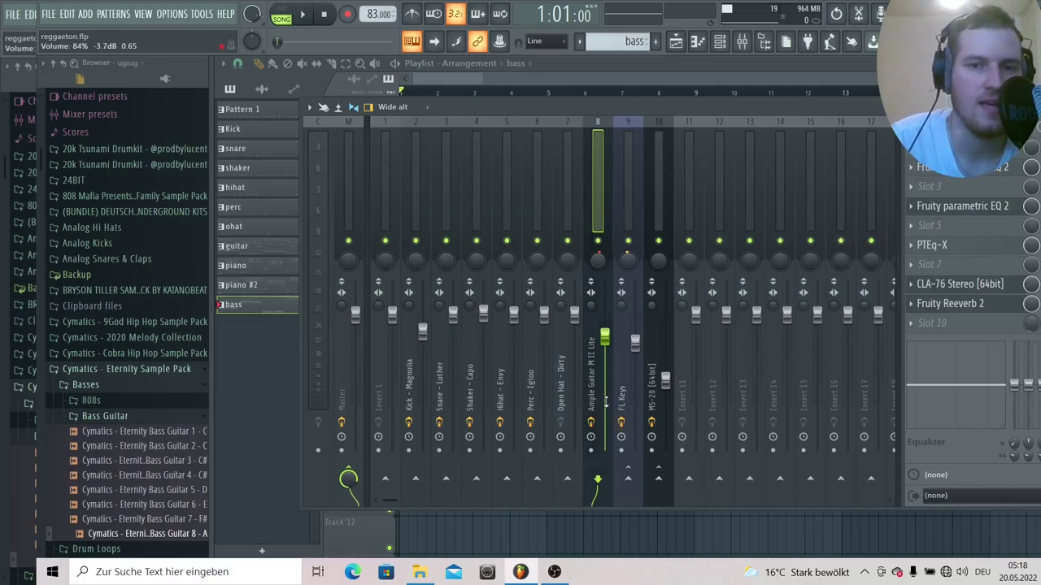
left_click(958, 173)
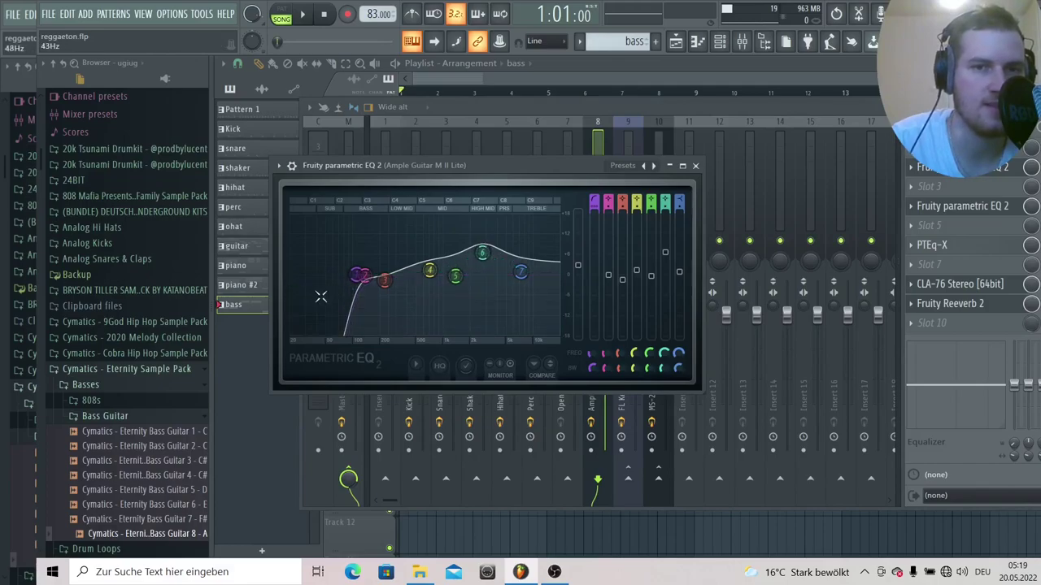
left_click(696, 166)
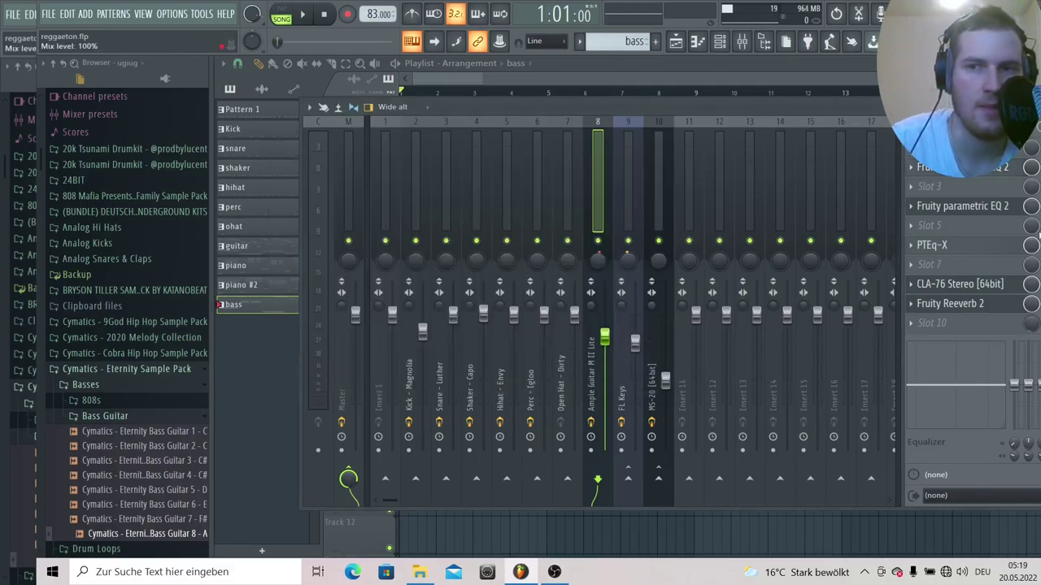
left_click(959, 209)
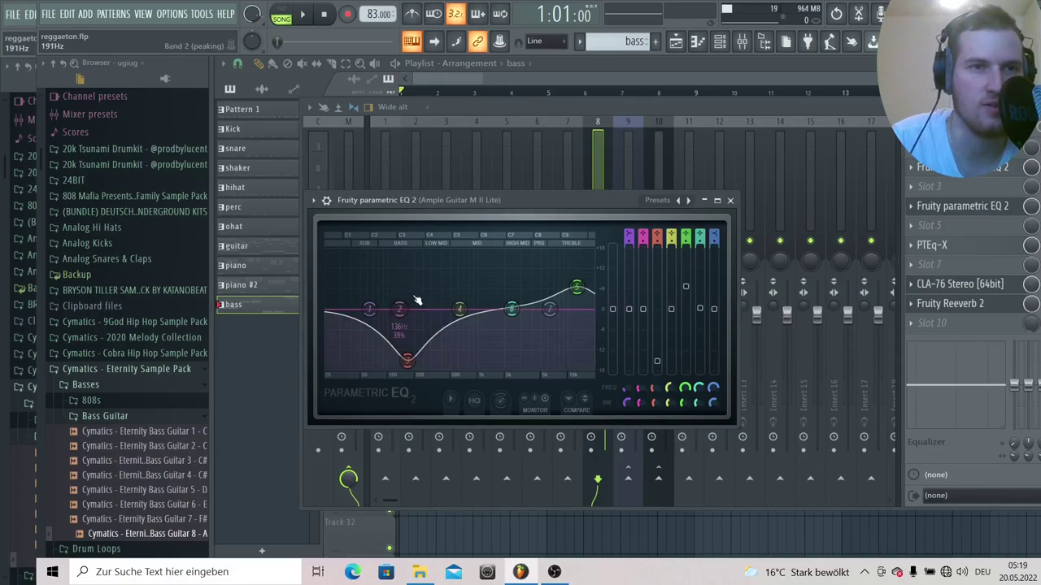
left_click(729, 200)
Step: Review the settings of the PTEq-X equalizer and the CLA-76 Stereo compressor on the guitar track
left_click(966, 251)
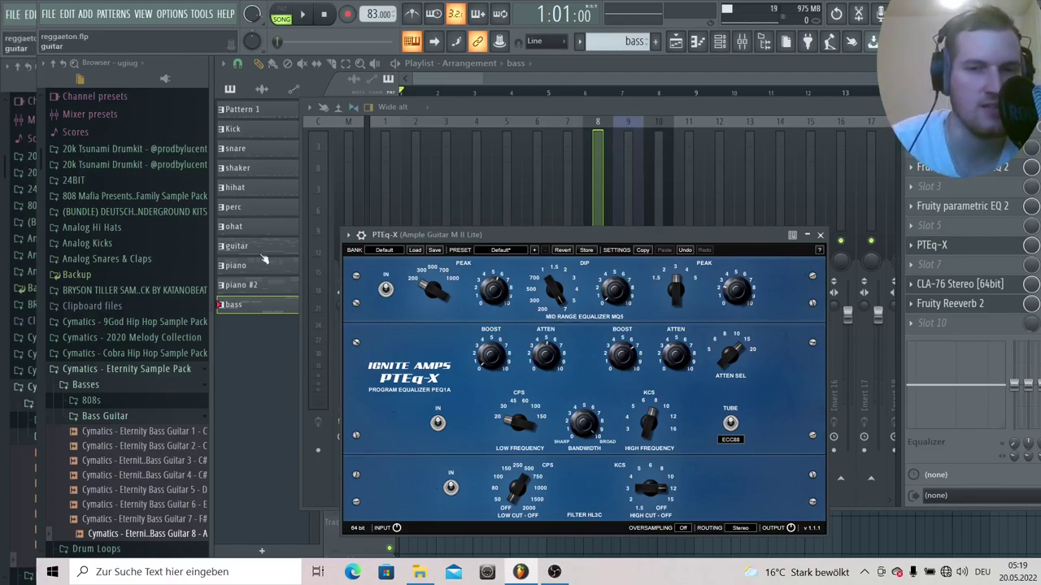
left_click(820, 235)
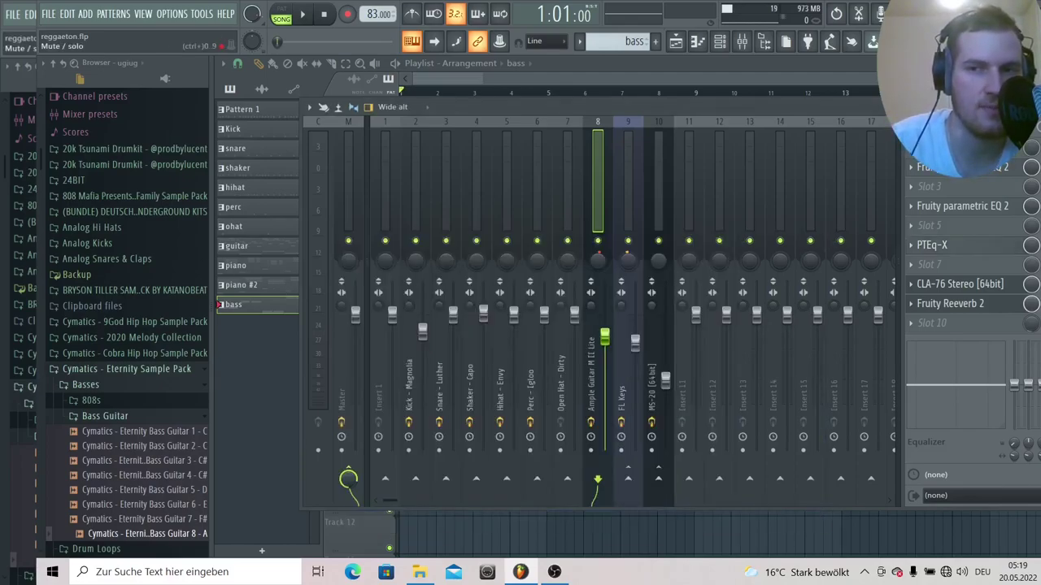
left_click(1005, 291)
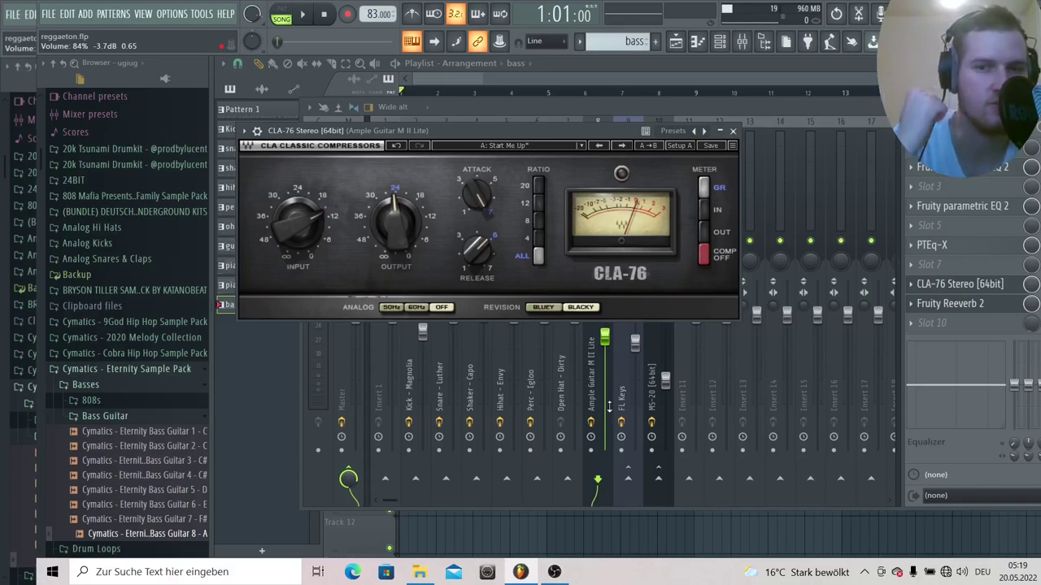
left_click(733, 130)
Step: Open Fruity Reeverb 2 on the guitar track and look through its presets without changing the current one
left_click(950, 303)
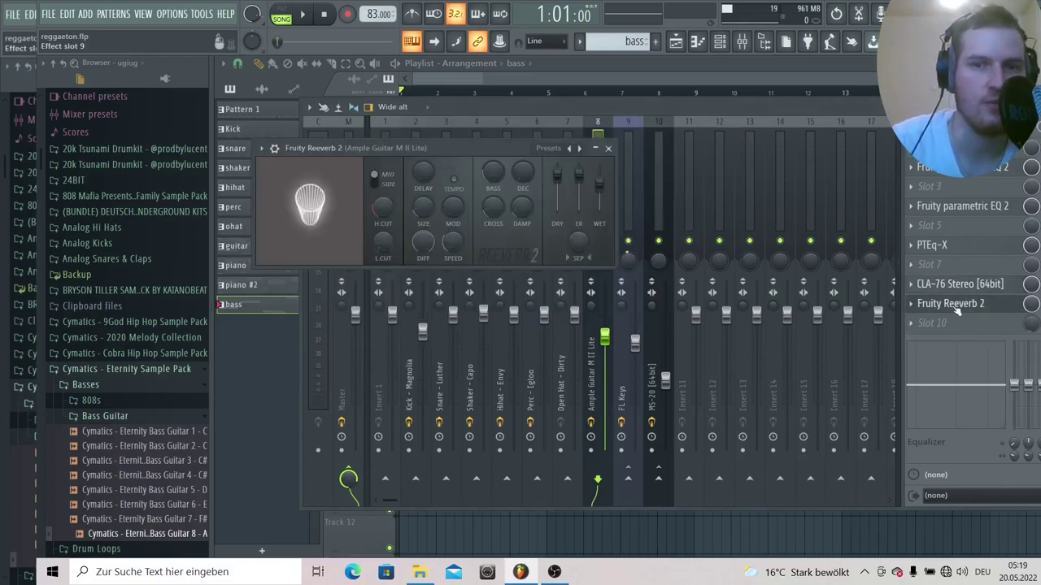
left_click(550, 151)
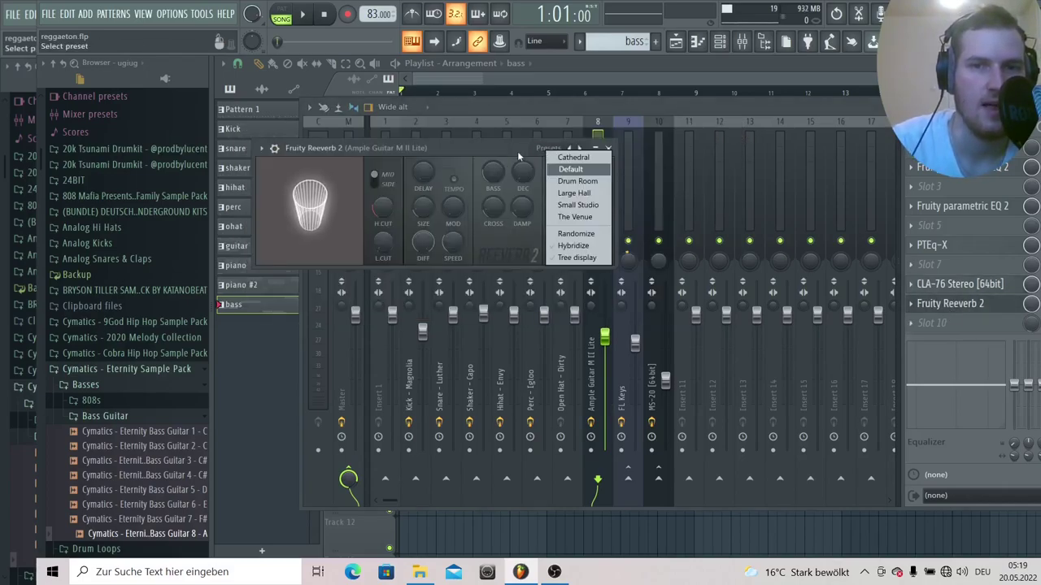
left_click(517, 153)
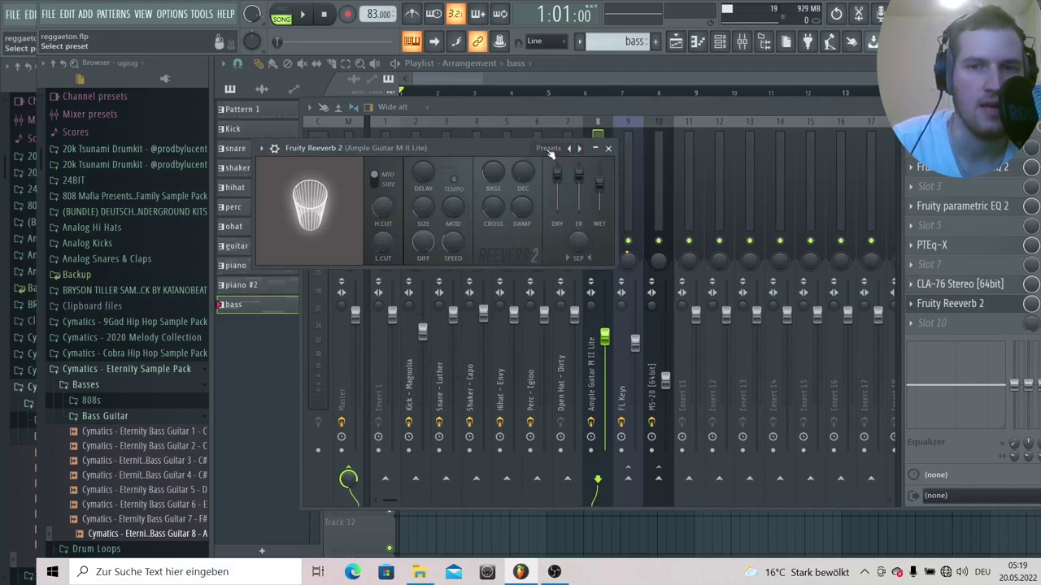
left_click(550, 151)
left_click(515, 156)
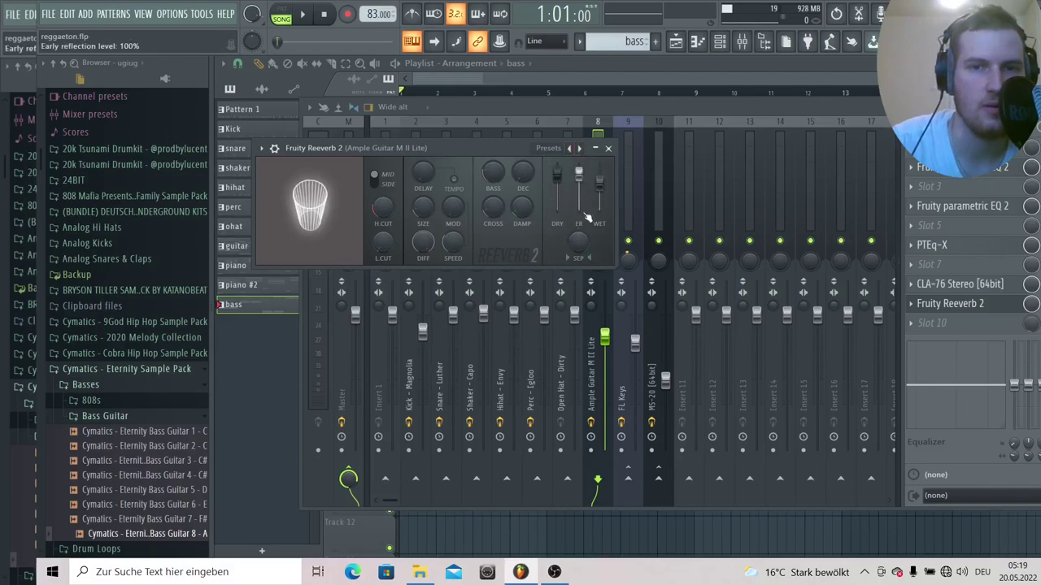
Step: Recheck the preset list of Fruity Reeverb 2 on the guitar track without picking one, and close the plugin
left_click(550, 149)
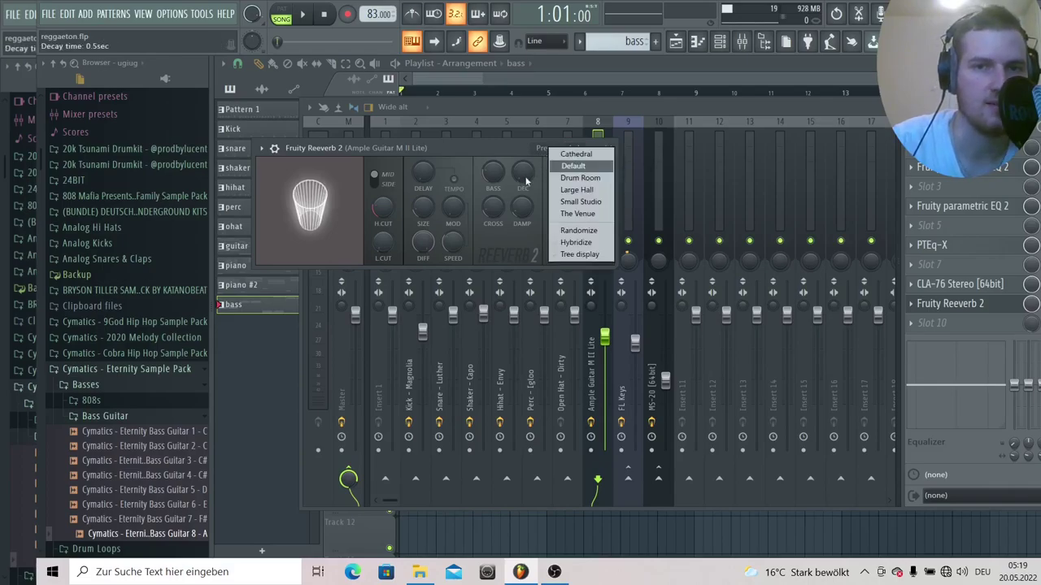
left_click(520, 149)
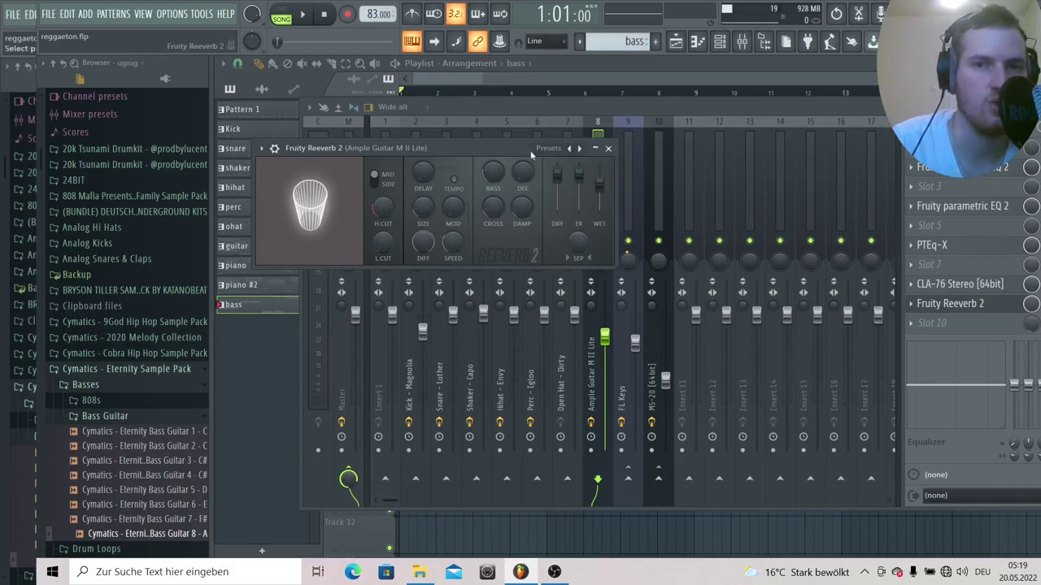
left_click(608, 148)
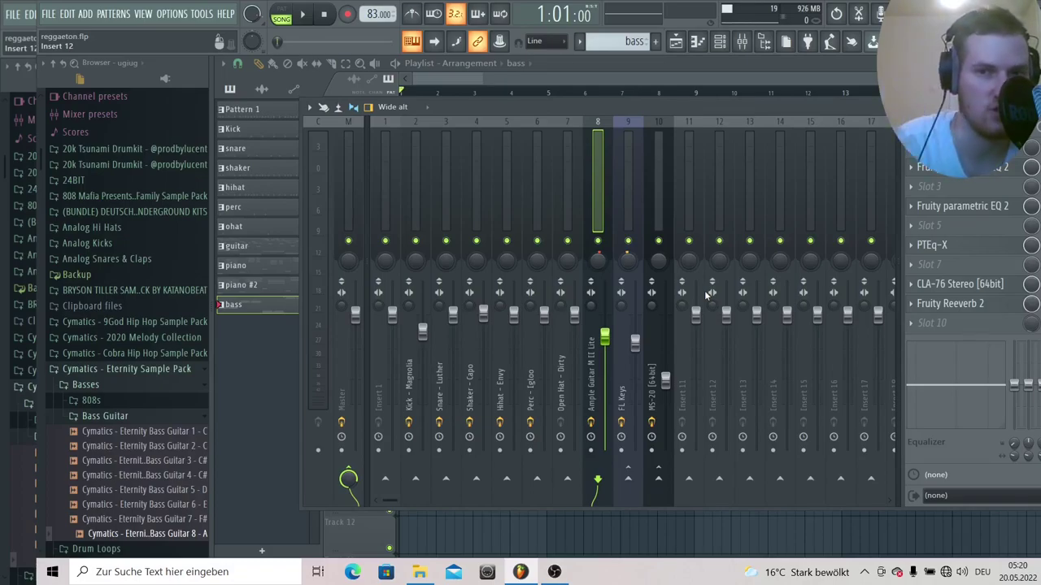
Step: Inspect both Fruity parametric EQ 2 instances on the FL Keys mixer track
left_click(628, 179)
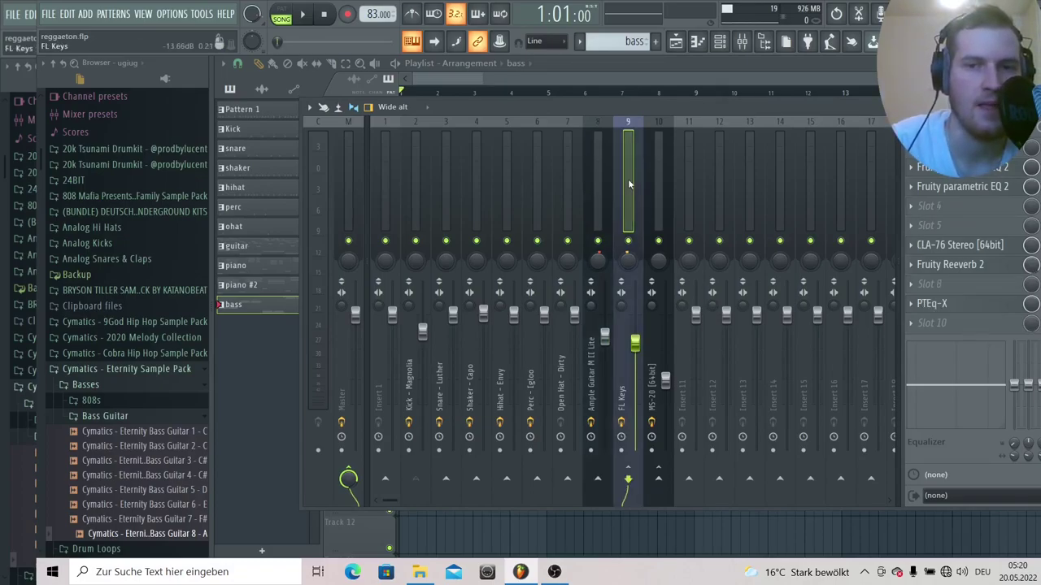
left_click(960, 166)
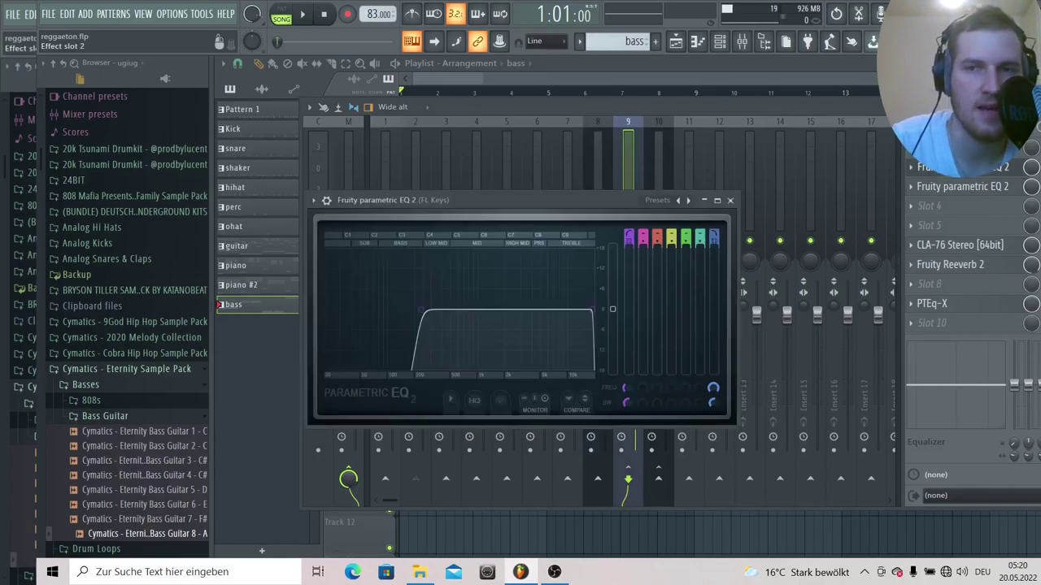
left_click(959, 167)
left_click(956, 186)
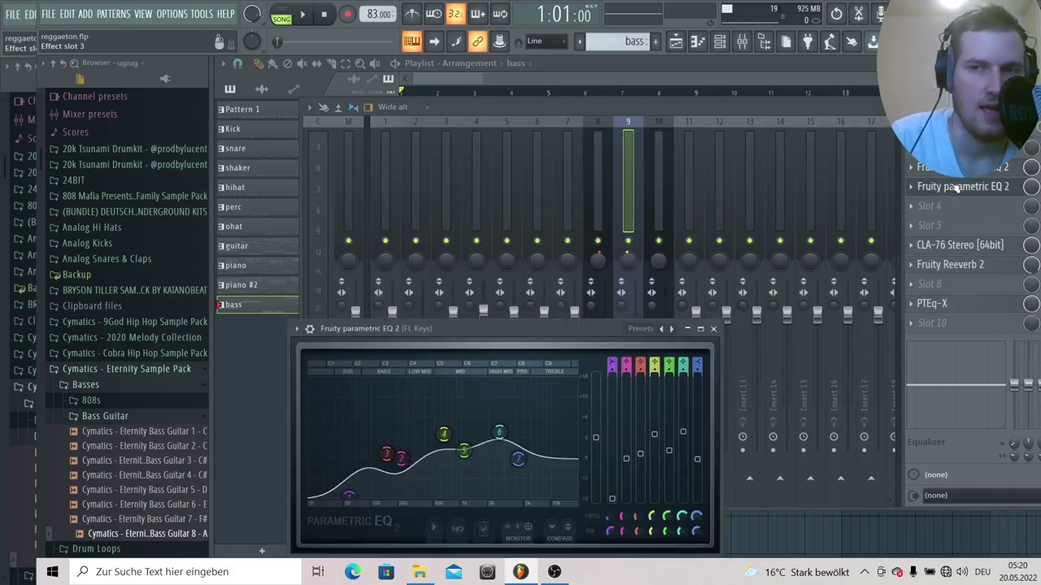
left_click_drag(542, 328, 556, 223)
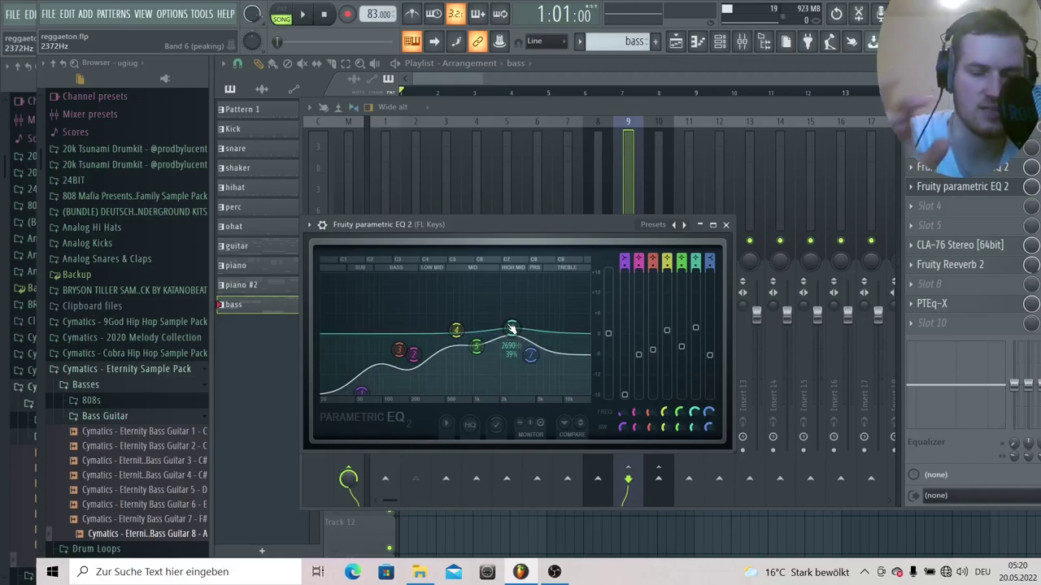
left_click(726, 225)
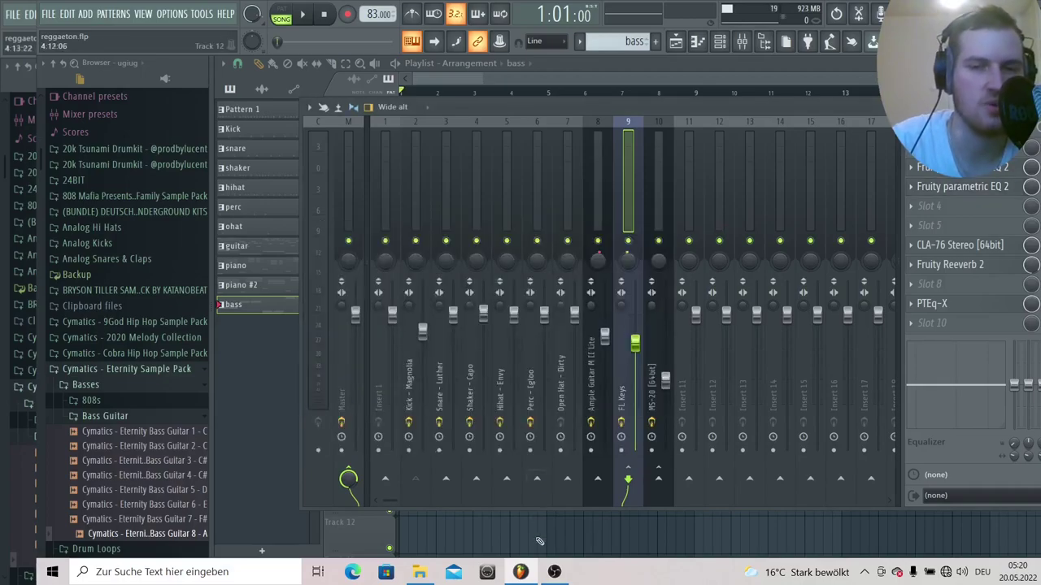
Step: Review the input, output, attack, release and ratio settings of the CLA-76 Stereo compressor on the FL Keys track
left_click(967, 248)
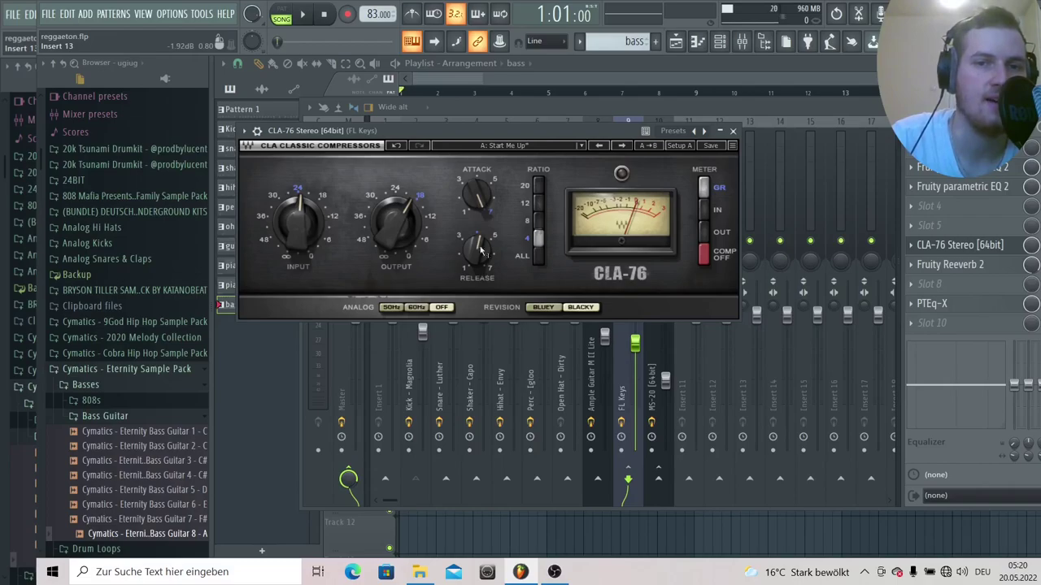
mouse_move(491, 201)
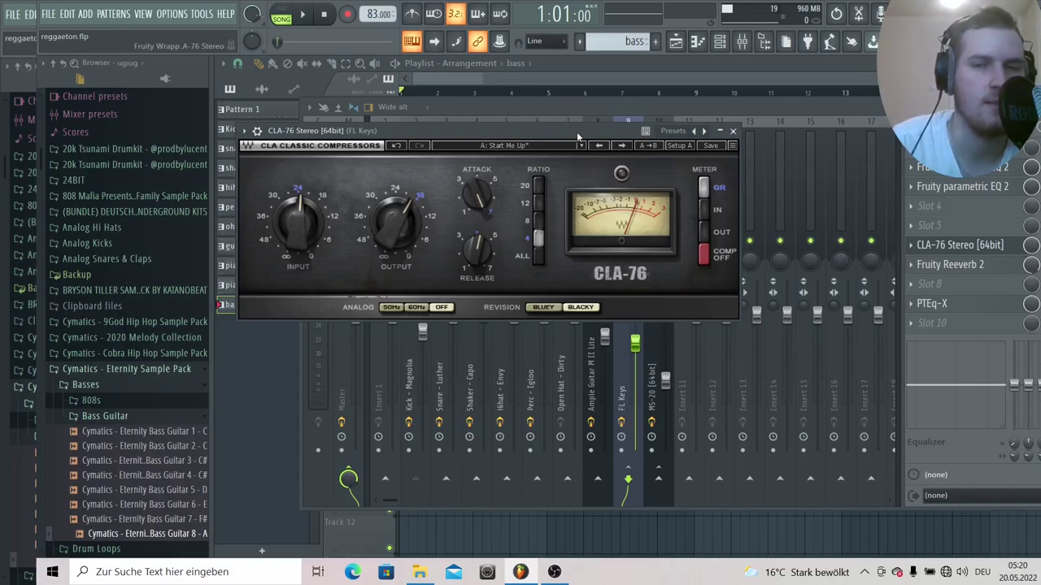
left_click(732, 131)
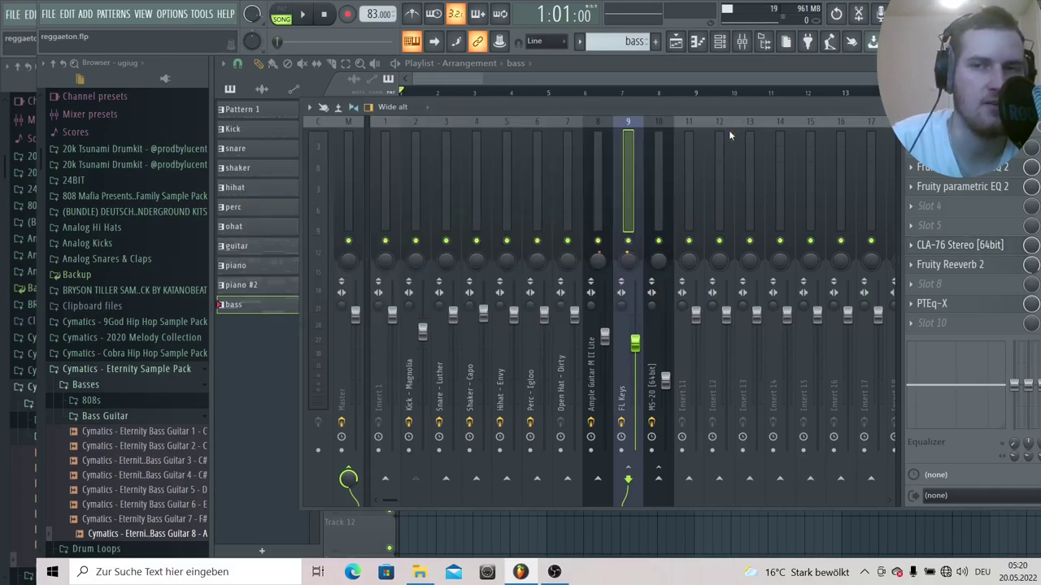
Step: Review the Fruity Reeverb 2 and PTEq-X settings on the FL Keys track
left_click(960, 268)
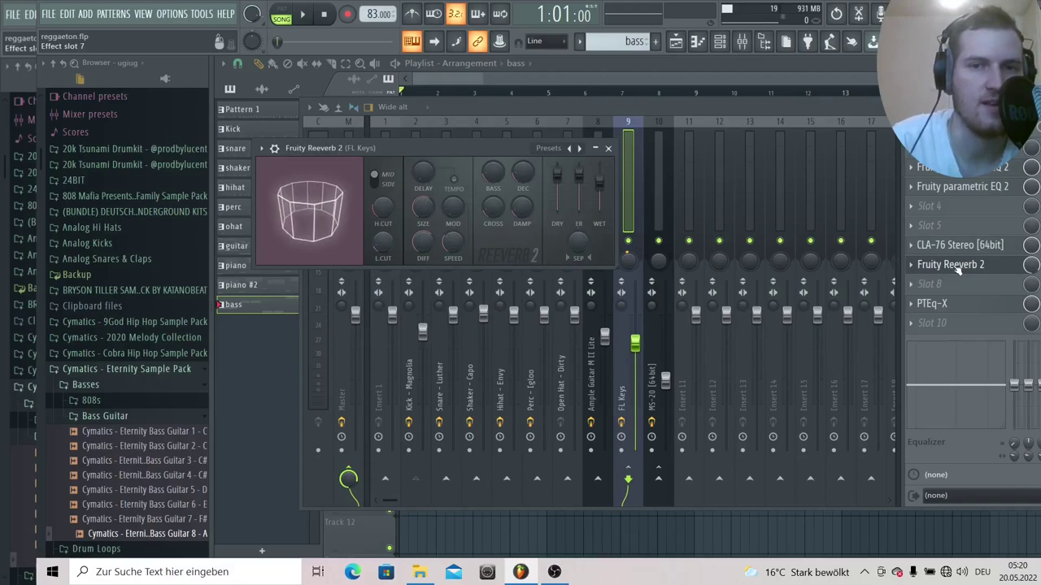
left_click(608, 149)
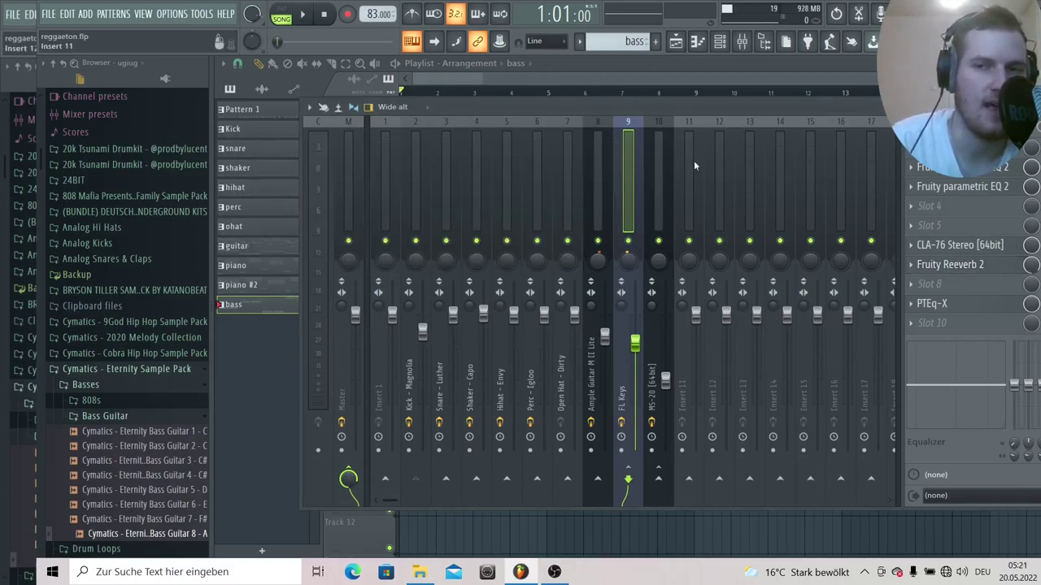
left_click(971, 306)
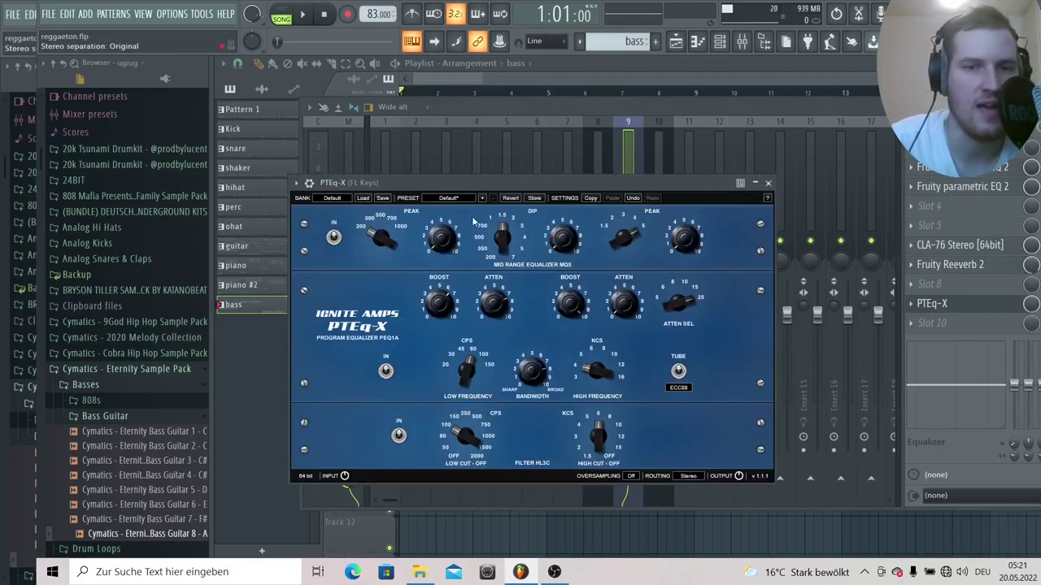
left_click(768, 183)
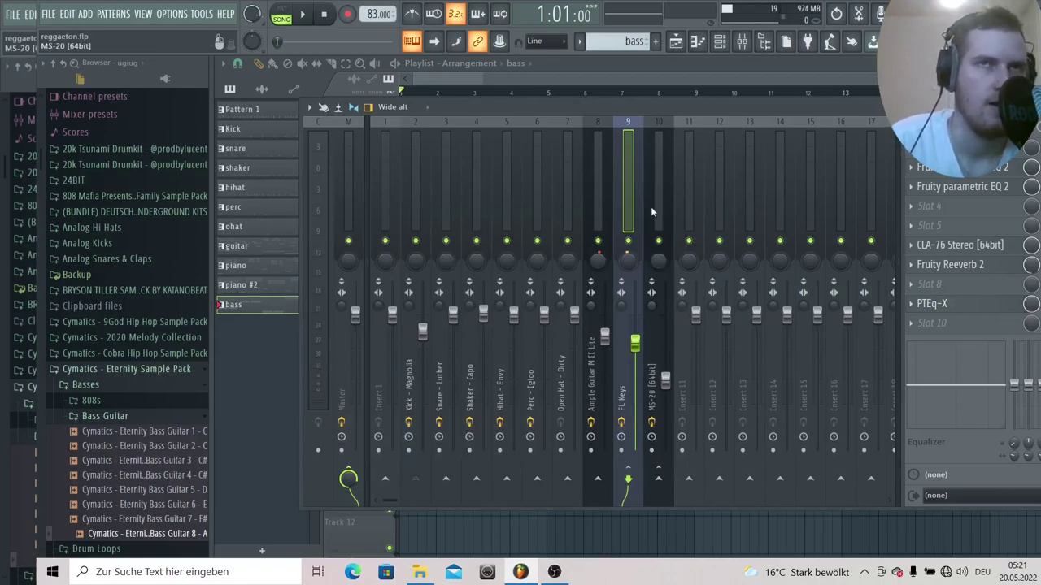
Step: Inspect the CLA-76 Stereo compressor and the PTEq-X equalizer on the MS-20 bass mixer track
left_click(655, 179)
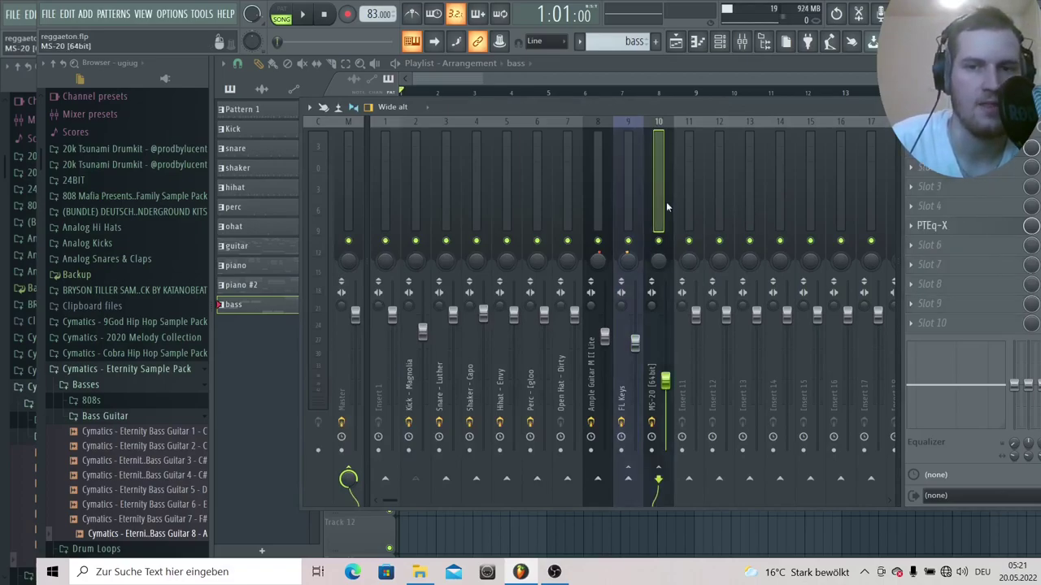
left_click(935, 148)
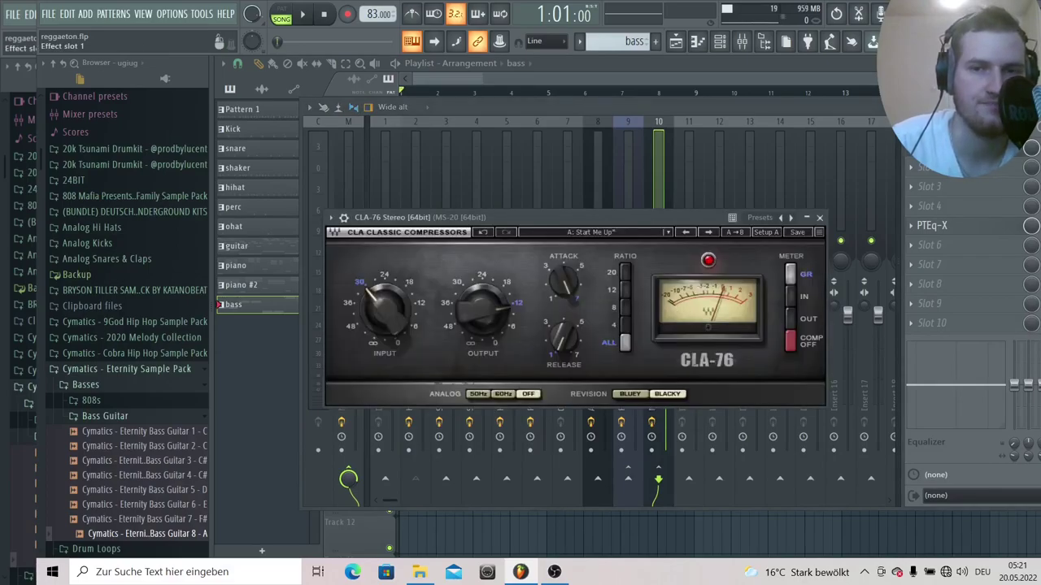
left_click(935, 148)
left_click(962, 230)
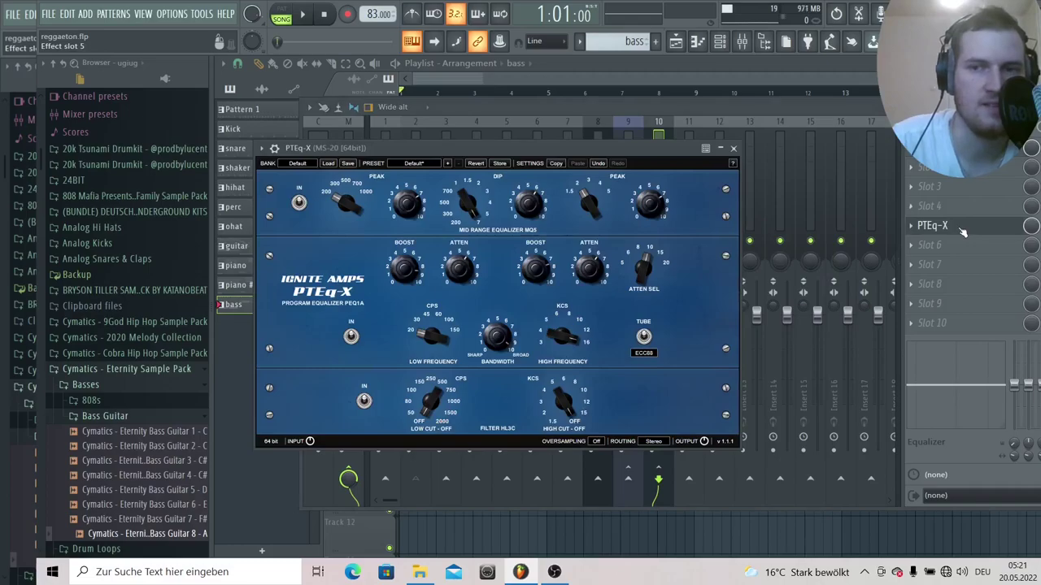
left_click(962, 230)
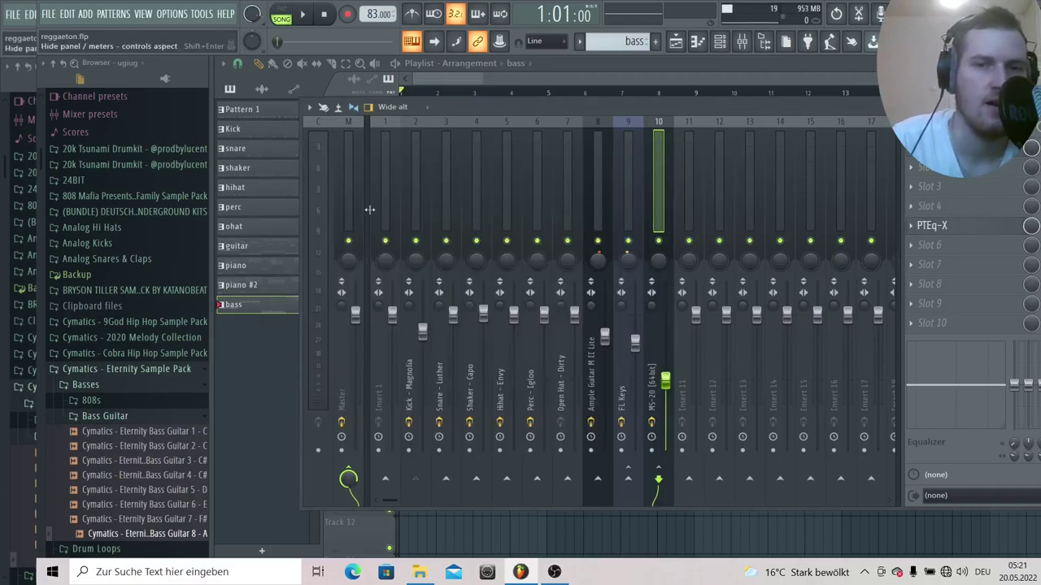
Step: Inspect the PTEq-X equalizer and the Fruity soft clipper on the Master track
left_click(347, 186)
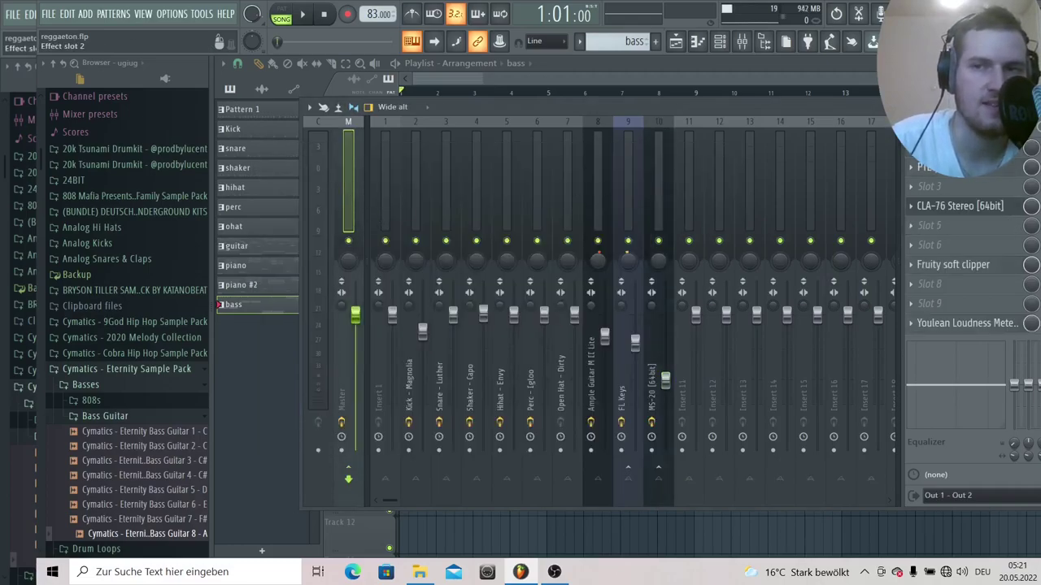
left_click(935, 167)
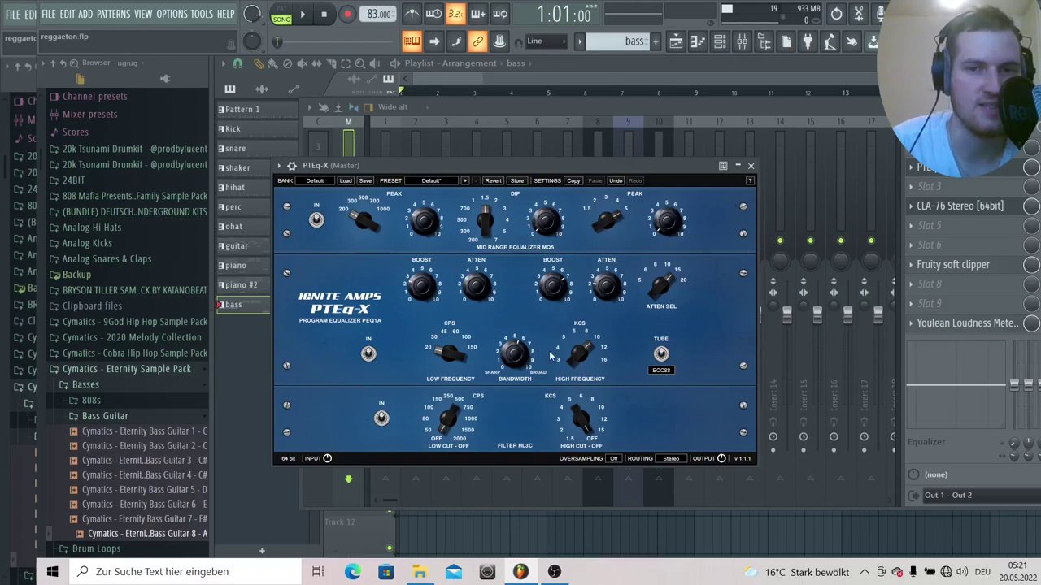
left_click(750, 165)
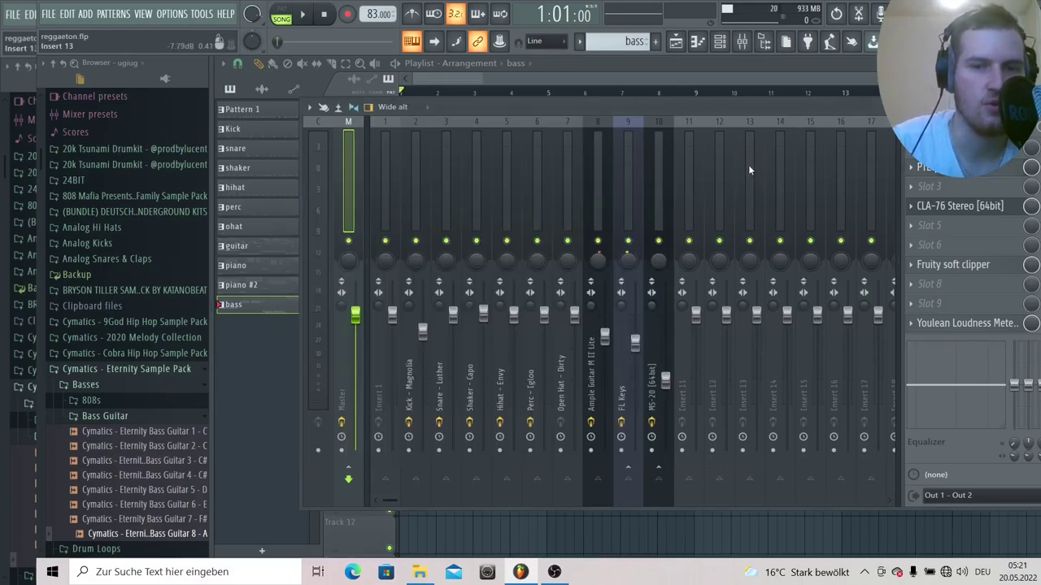
left_click(1005, 268)
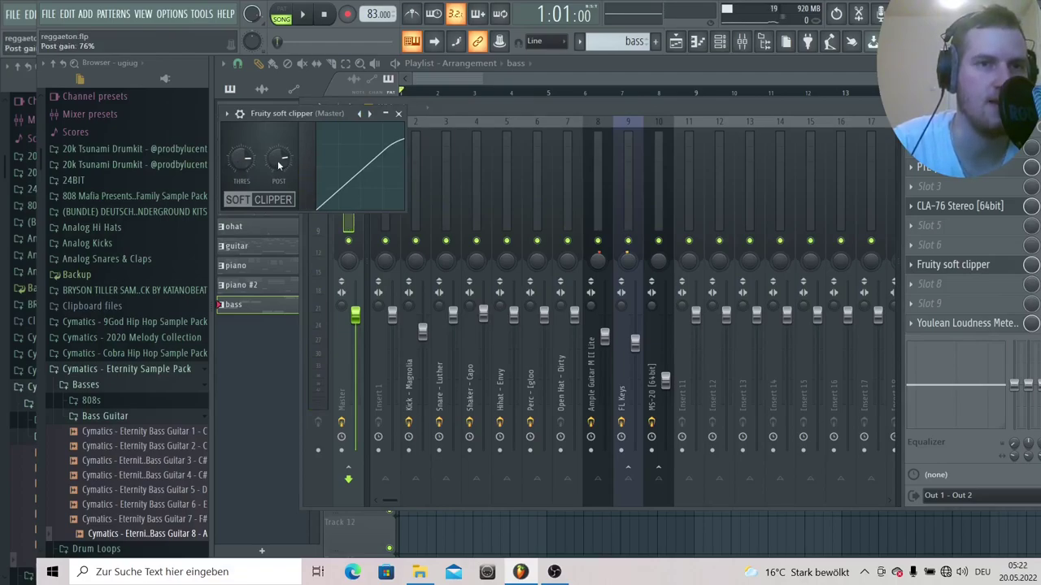
left_click(398, 113)
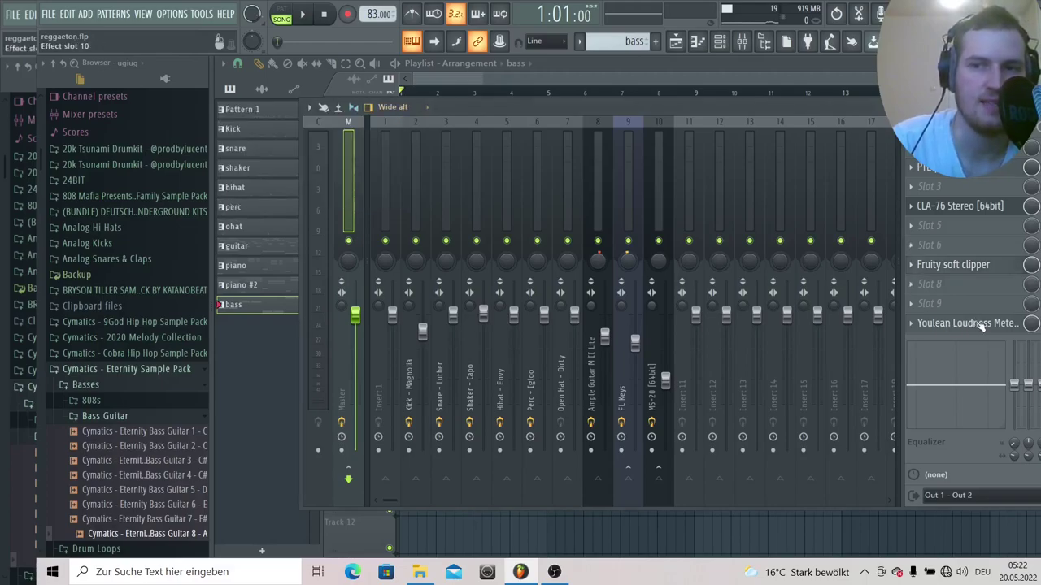
Step: Review the CLA-76 Stereo compressor on the Master track and check the loudness in Youlean Loudness Meter 2
left_click(968, 208)
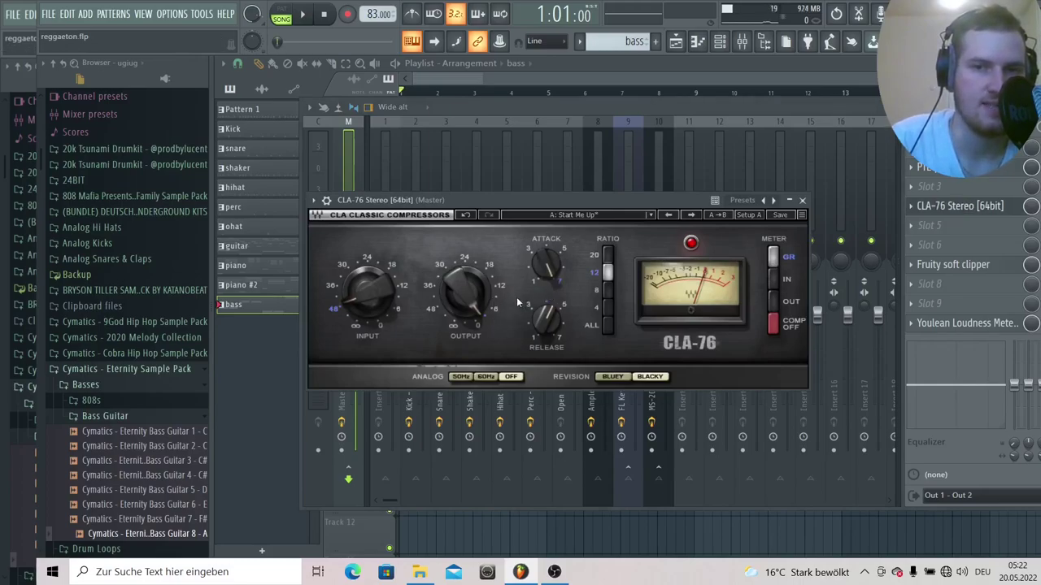
left_click(803, 201)
left_click(997, 324)
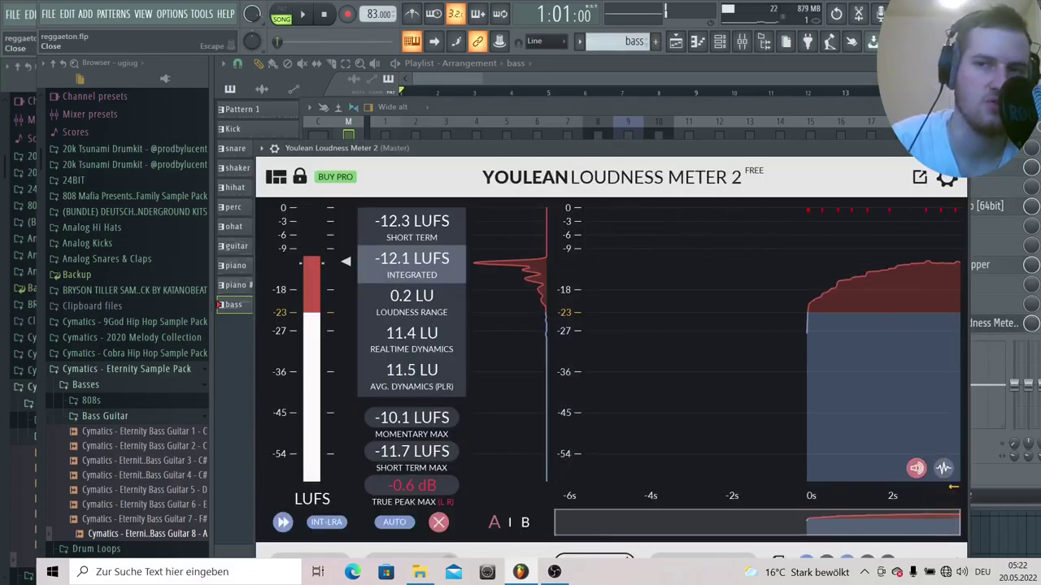
left_click(958, 148)
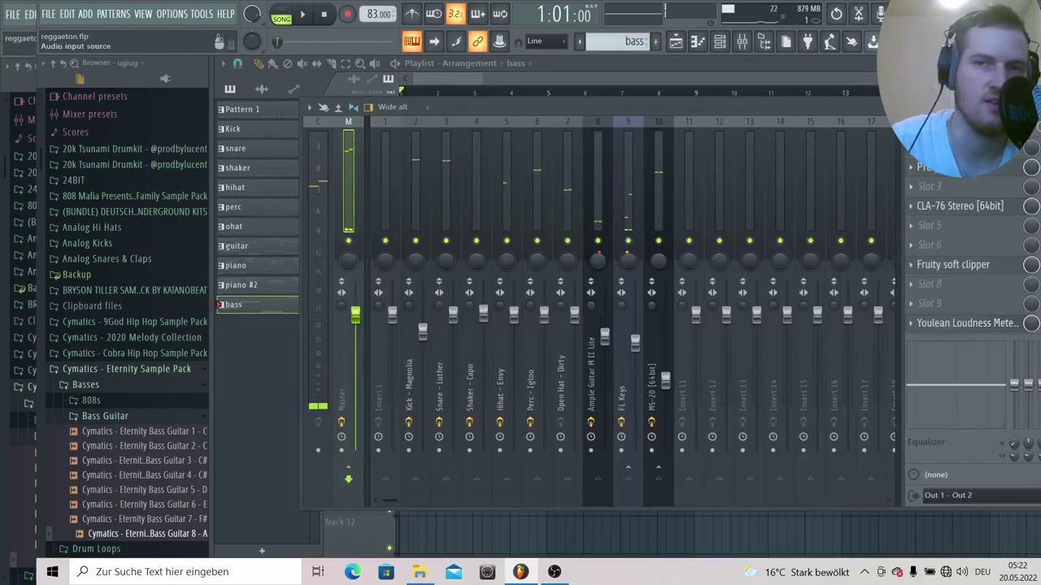
Step: Return to the full playlist arrangement and play the finished beat from the start
left_click(679, 47)
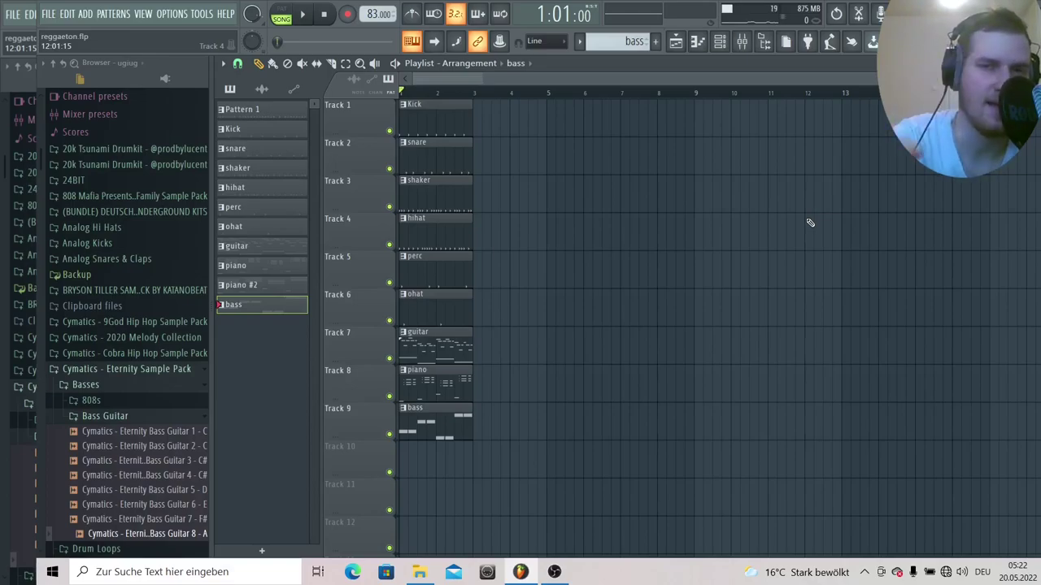
key("space")
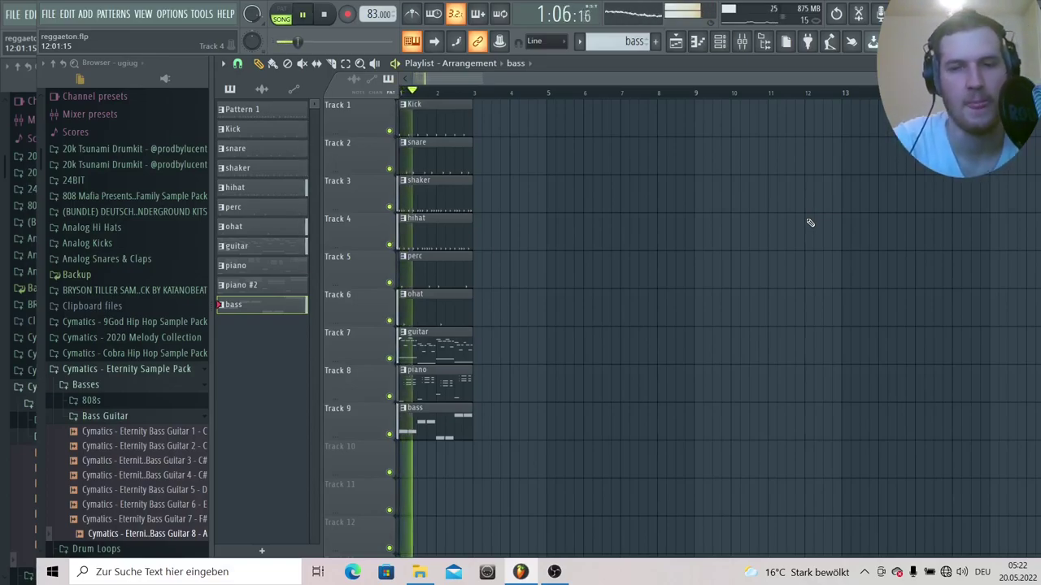